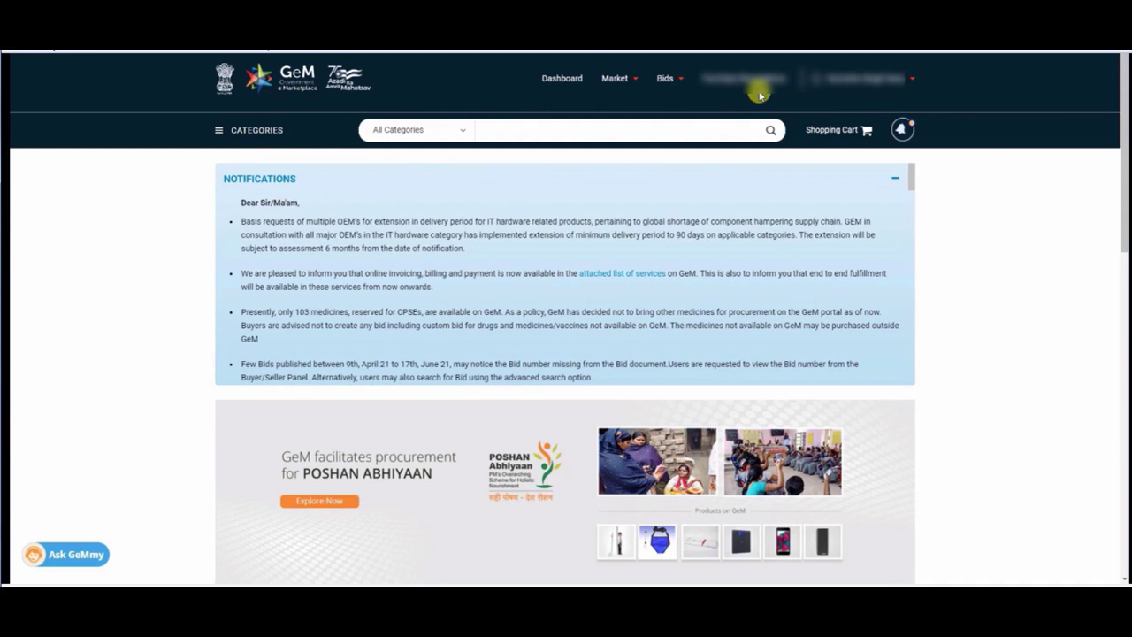
Go to Bids and list all bids published to date, All In One PC bid first
mouse_move(665, 79)
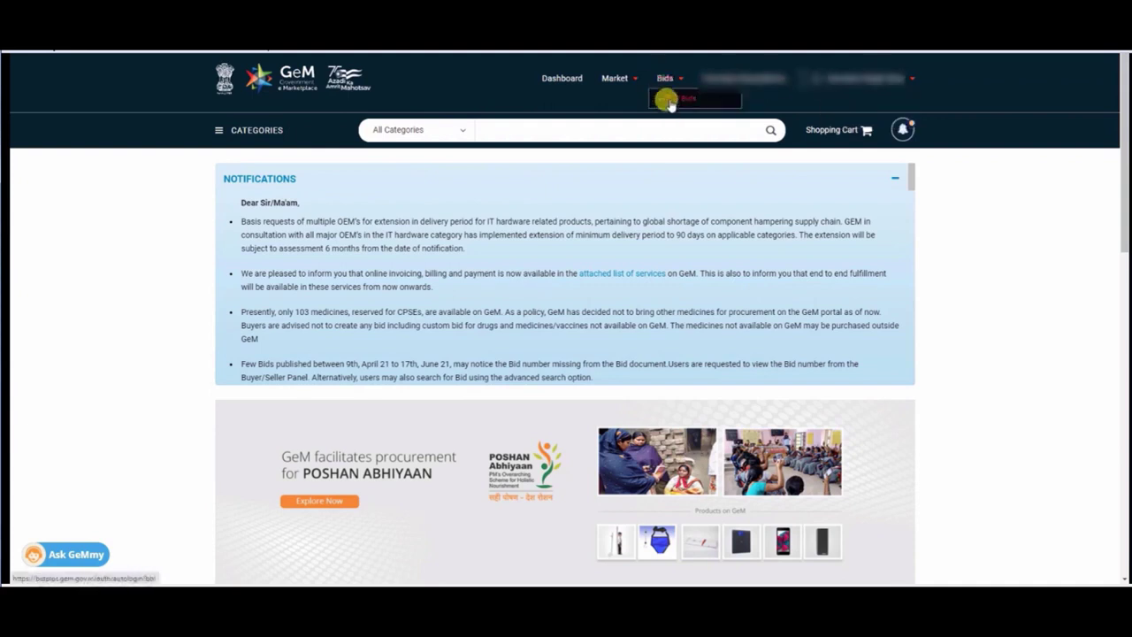
click(670, 100)
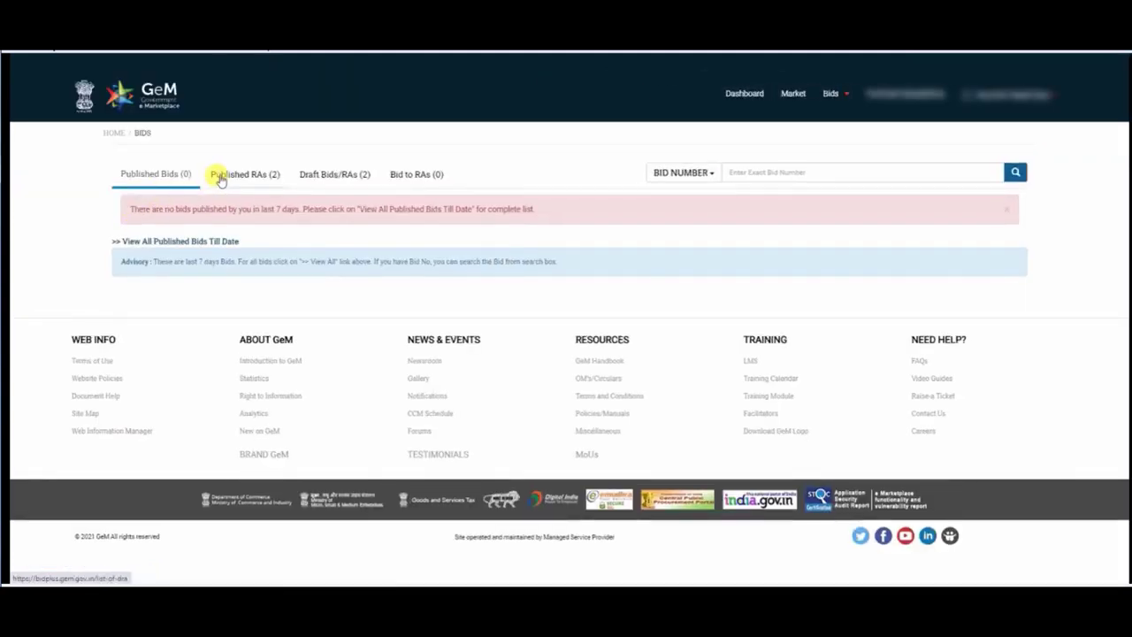
click(185, 241)
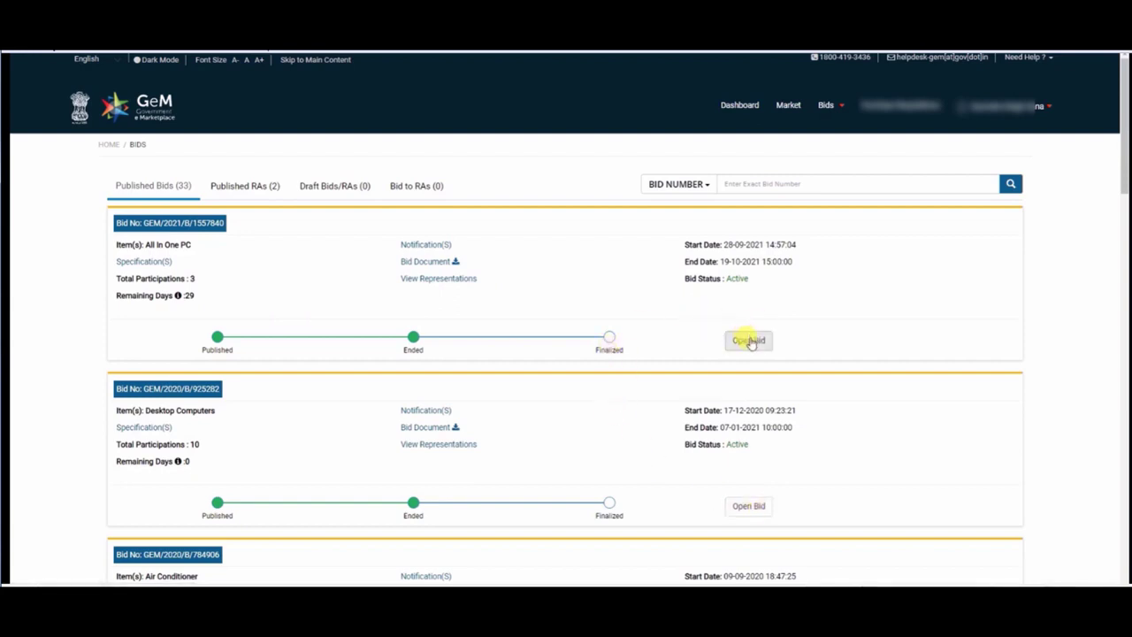
Open bid GEM/2021/B/1557840 for finalization and choose Open Technical Bid
click(749, 341)
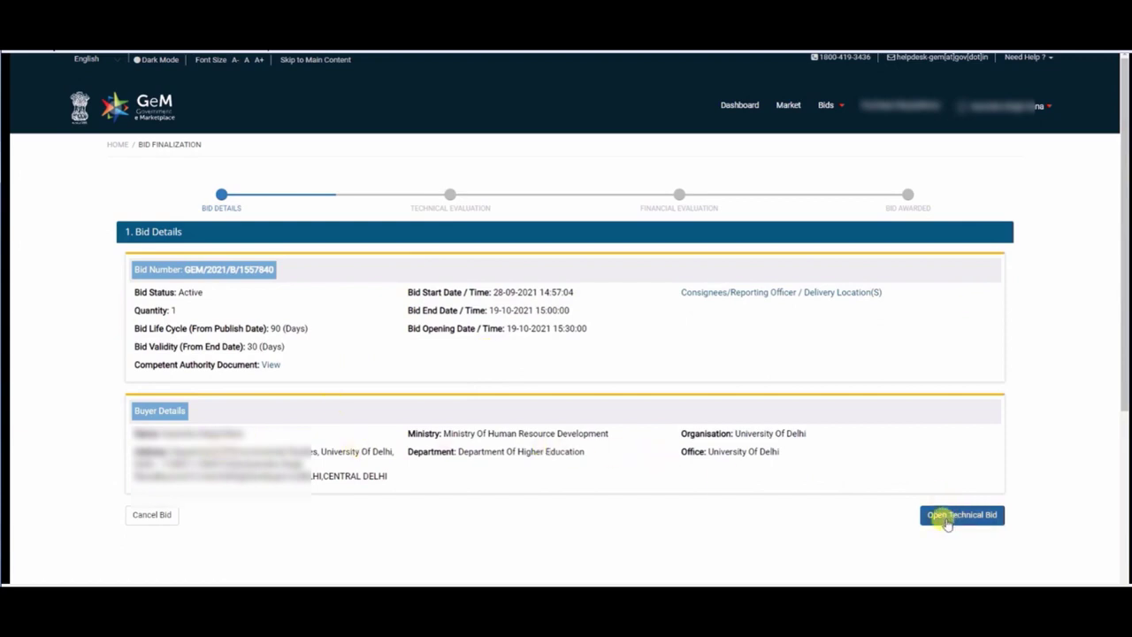
click(947, 520)
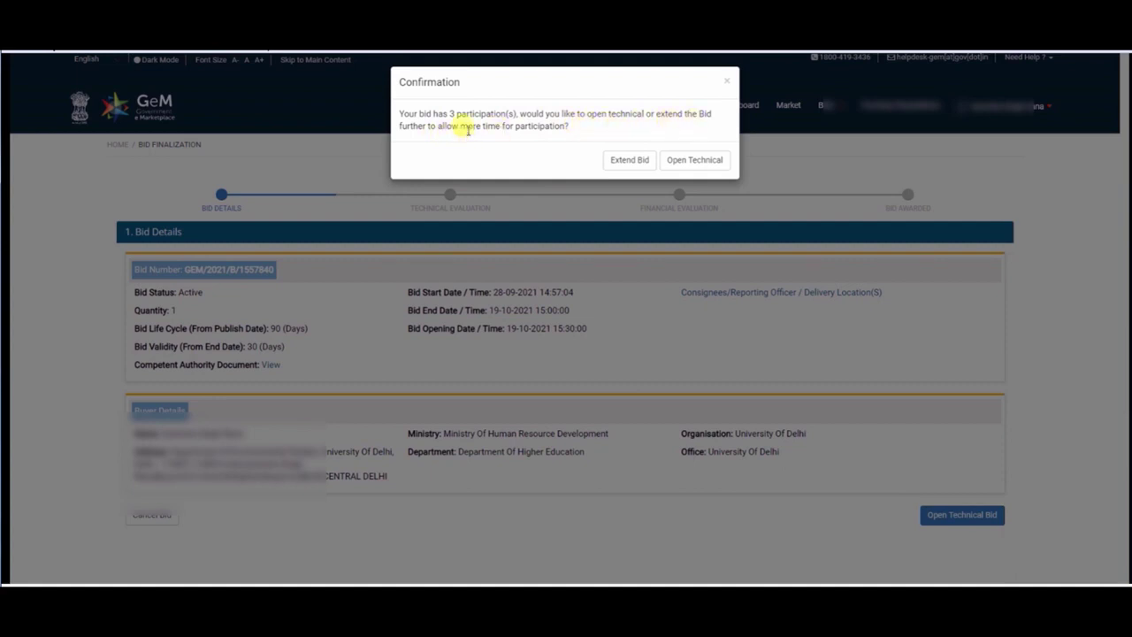
Choose Extend Bid and set the new end date to 25 October, 11:00
click(621, 168)
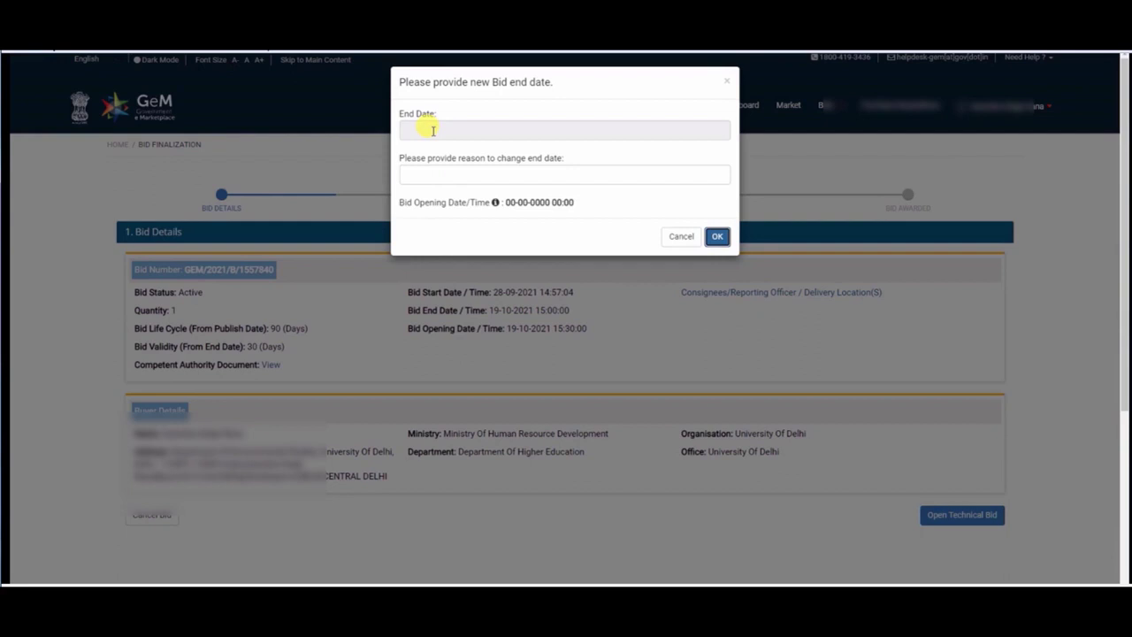
click(433, 130)
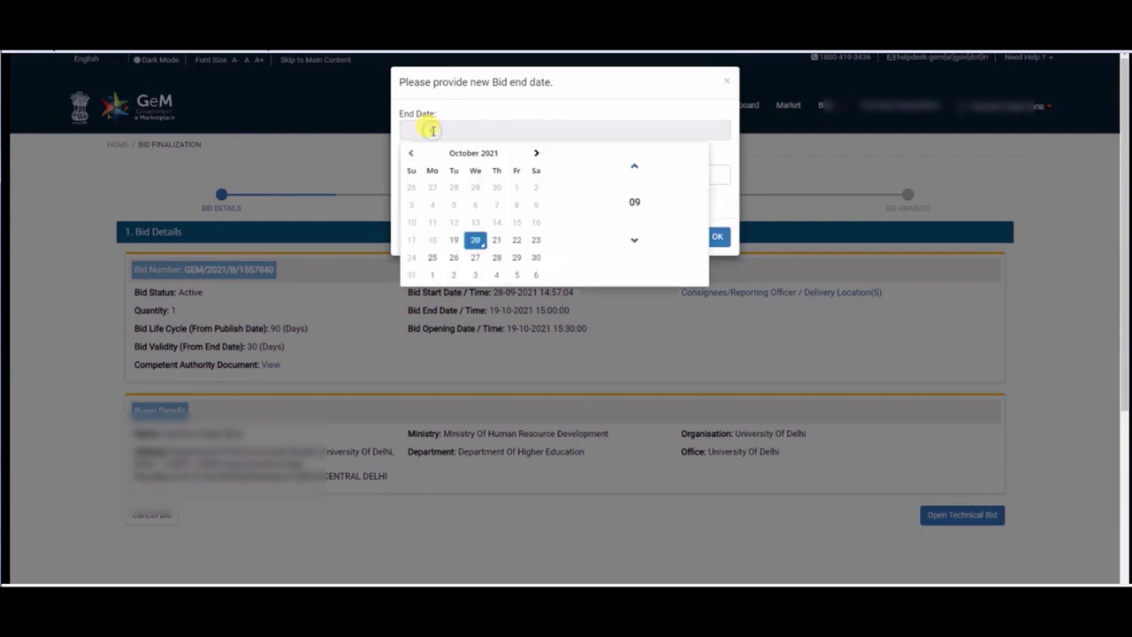
click(634, 167)
click(634, 168)
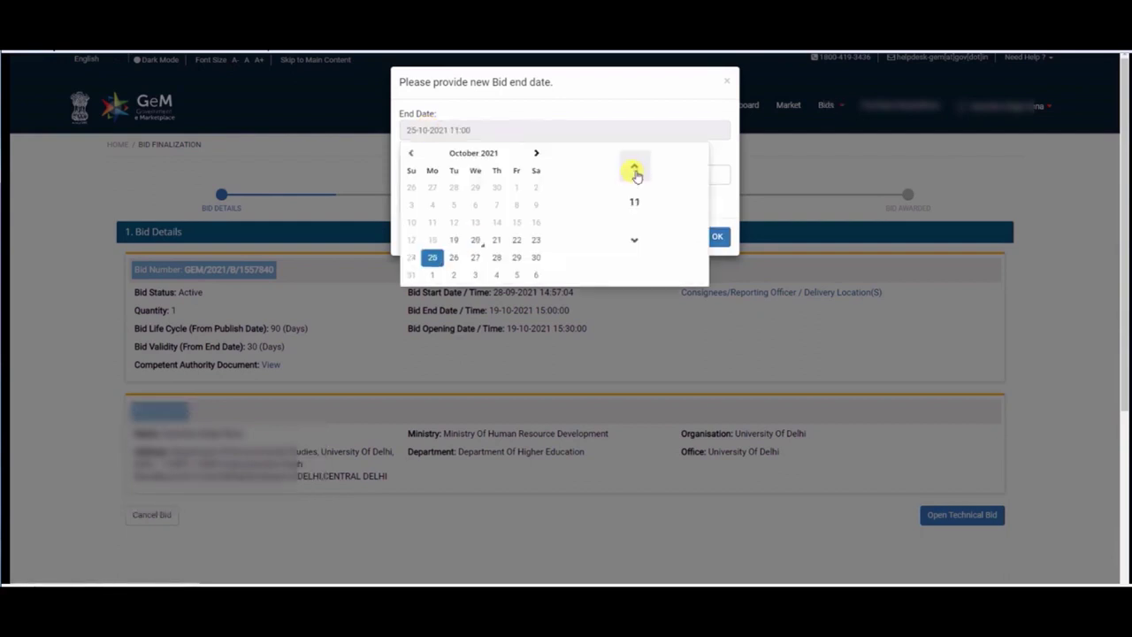
click(634, 239)
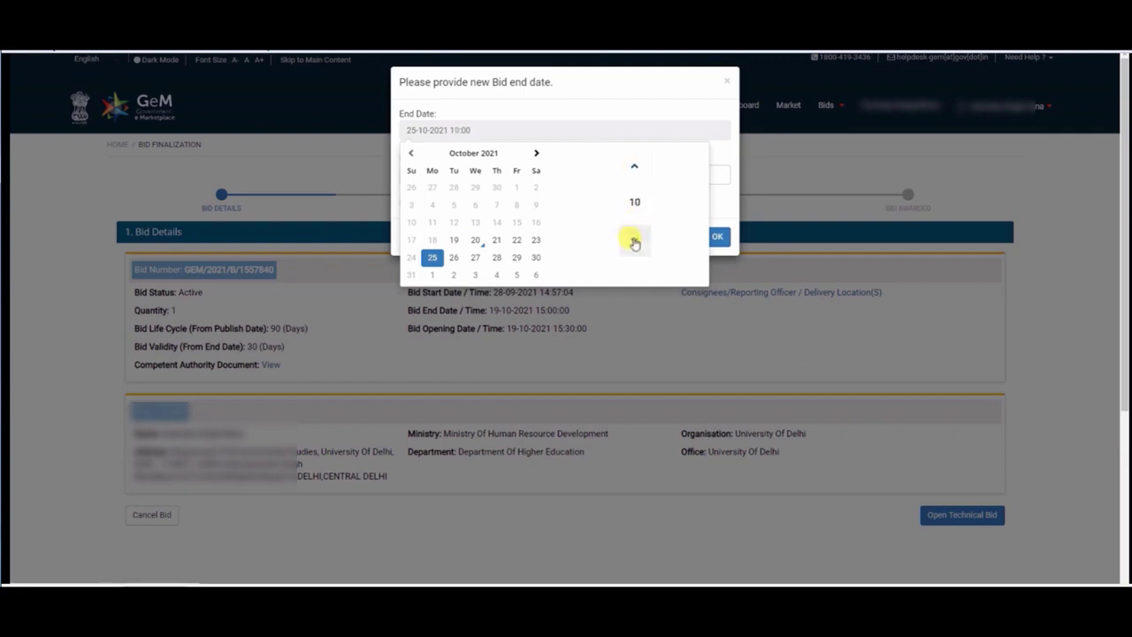
click(634, 168)
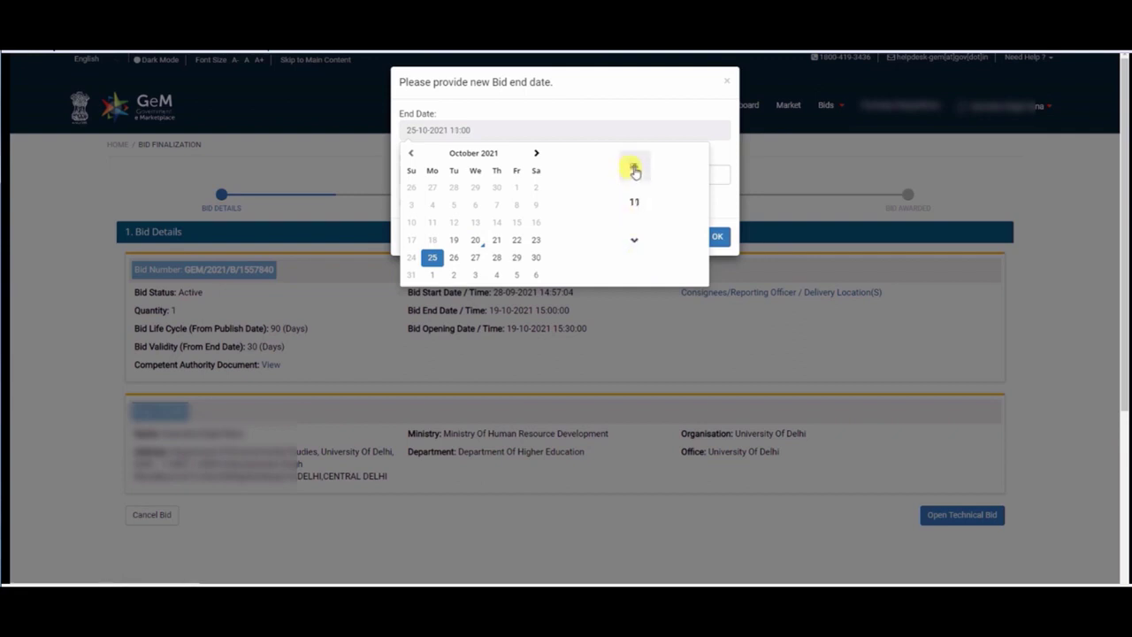
click(422, 129)
Give the reason 'We have received 3 bid only' and confirm the extension
click(490, 176)
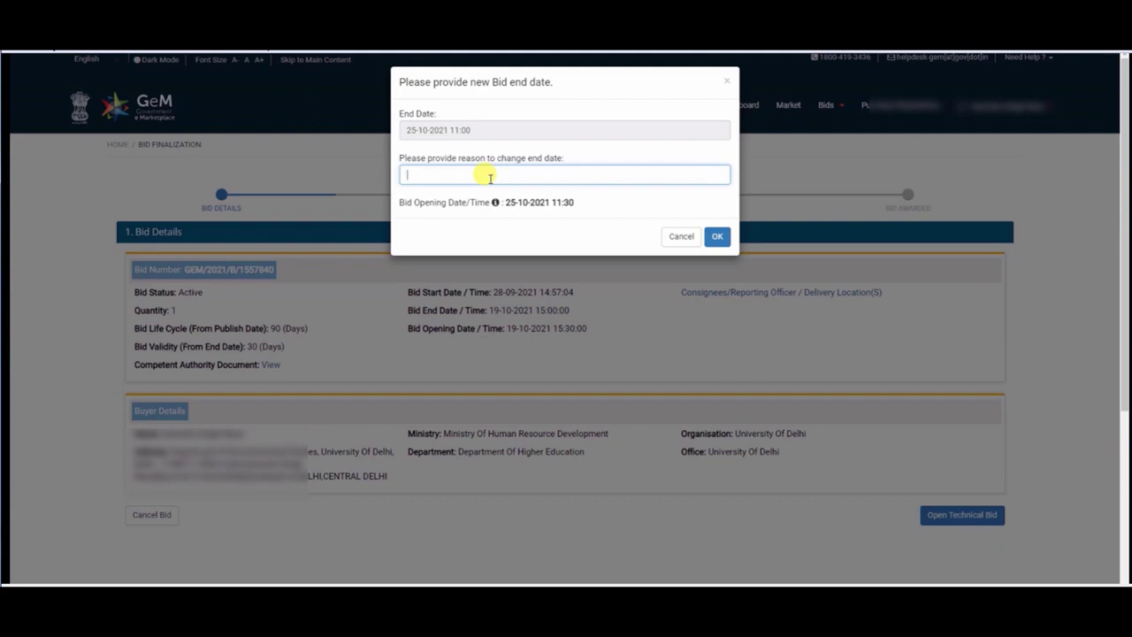
text(We have received 3 bid only)
click(718, 238)
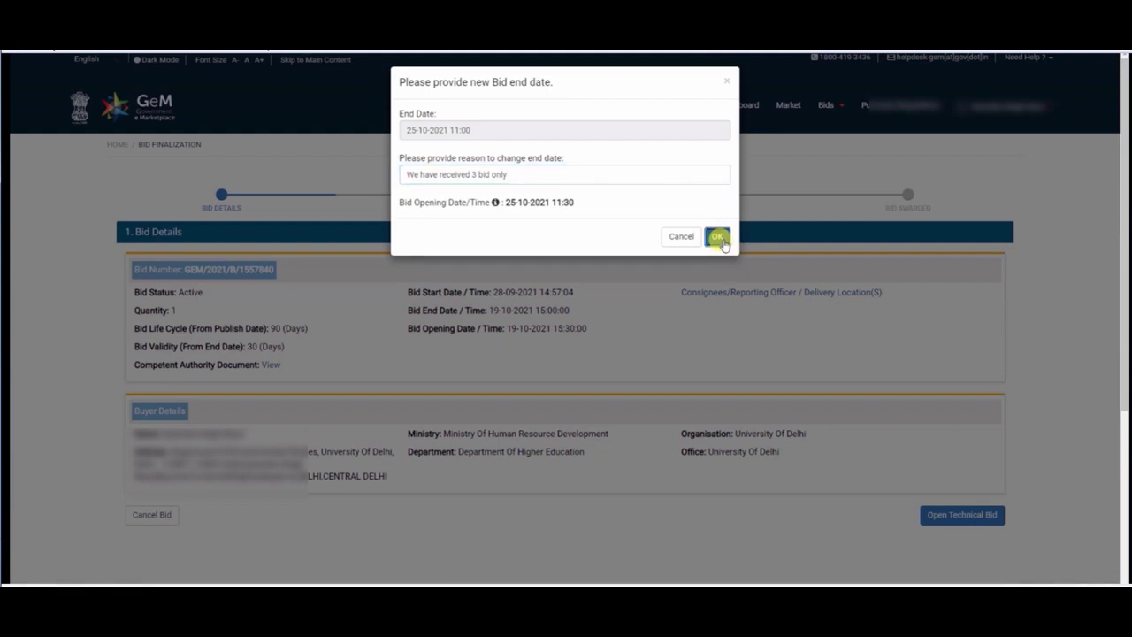
click(718, 238)
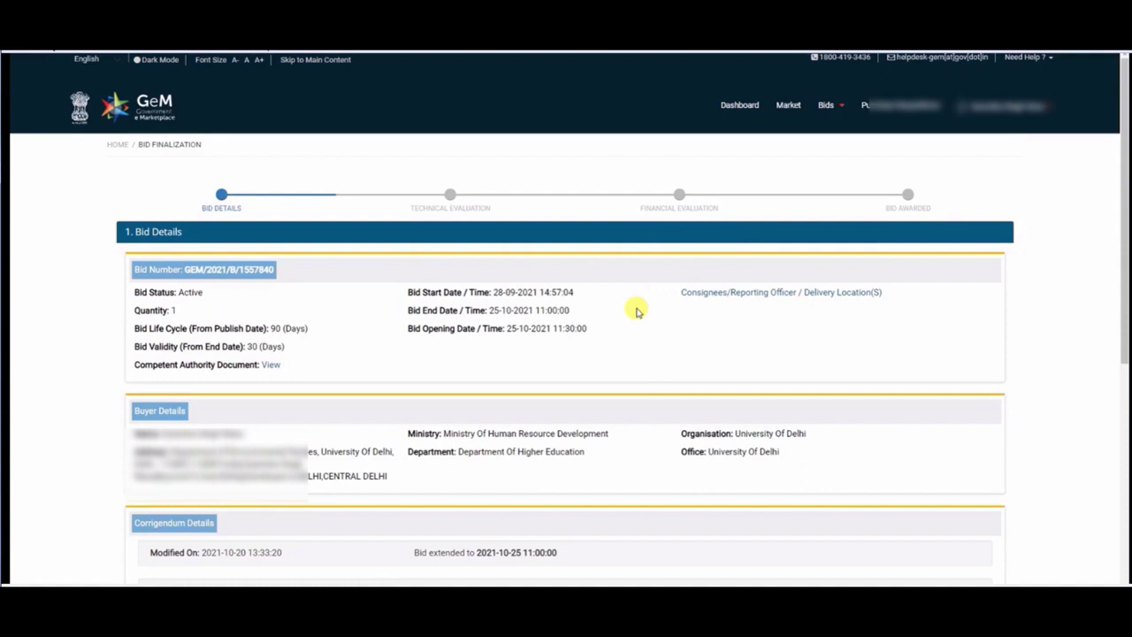
drag(1123, 248, 1123, 334)
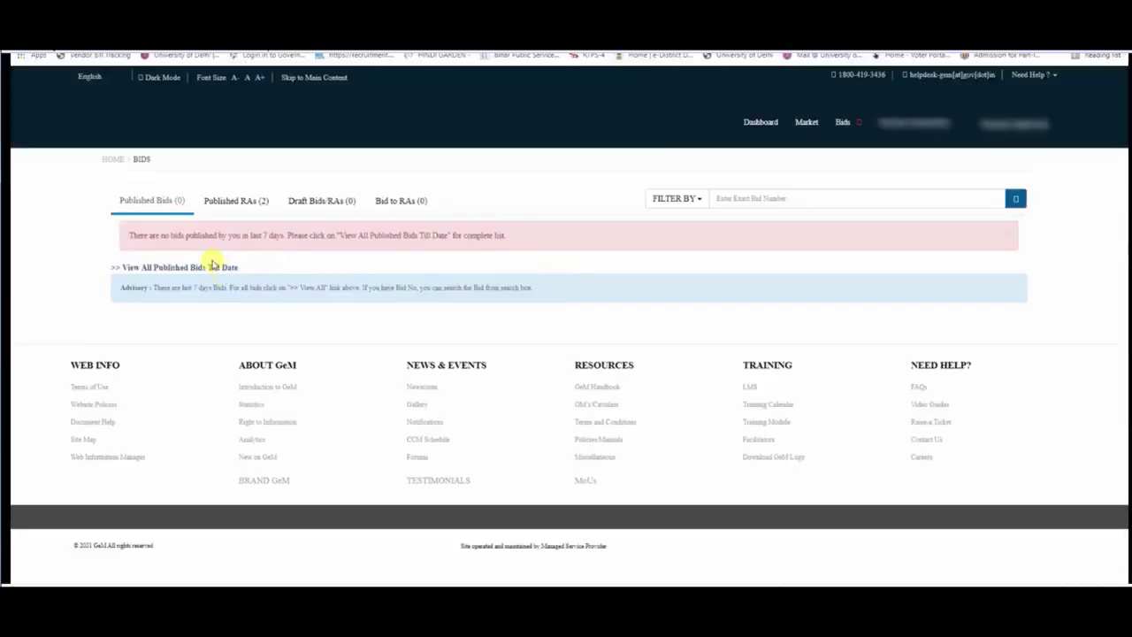
click(146, 268)
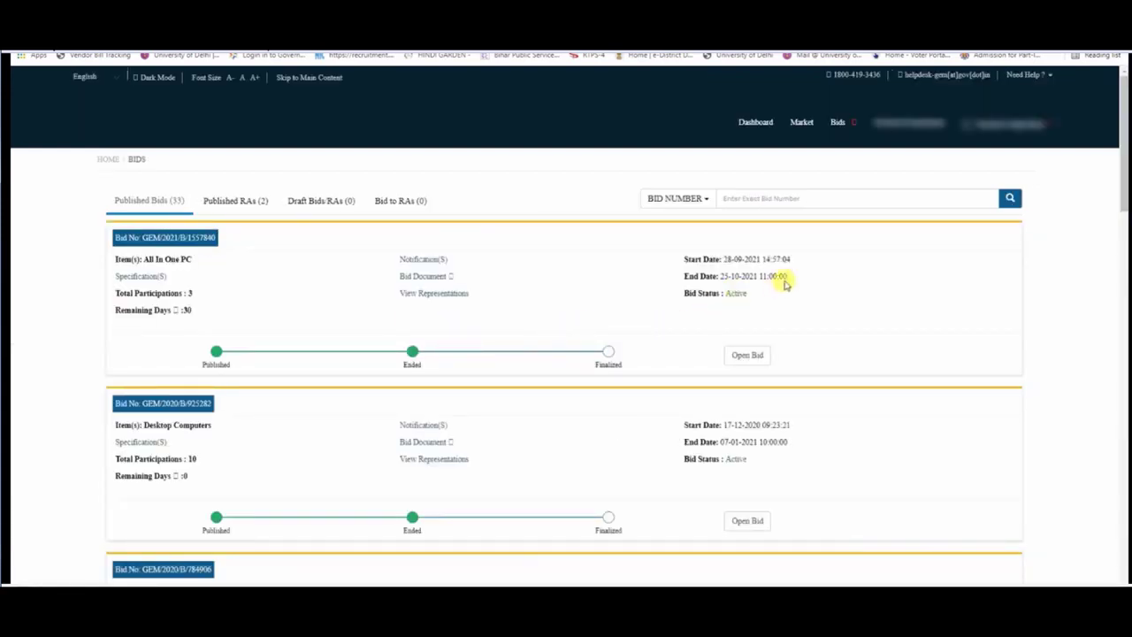
drag(195, 314, 116, 295)
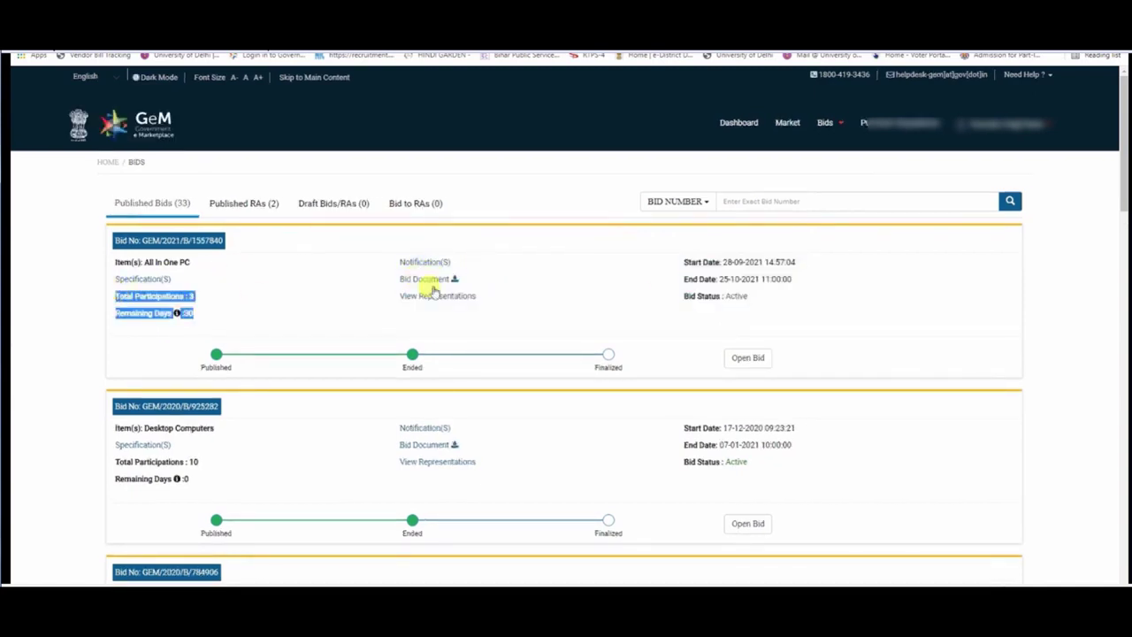
drag(839, 295, 671, 269)
click(743, 358)
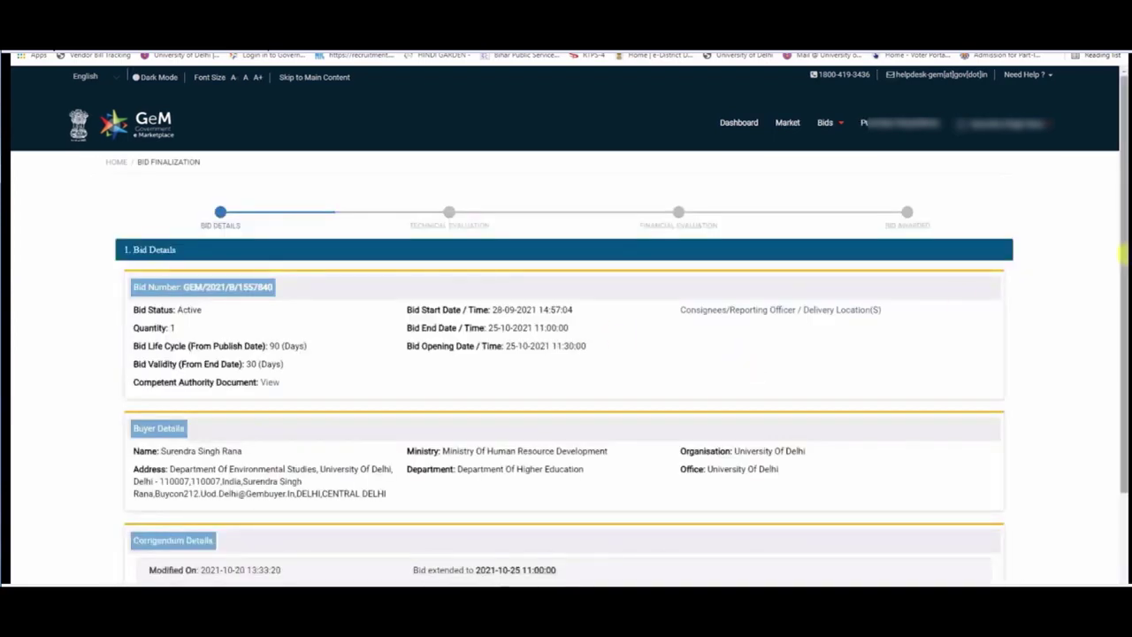
Open the technical bids now, verifying with the mobile OTP
scroll(593, 338, down, 3)
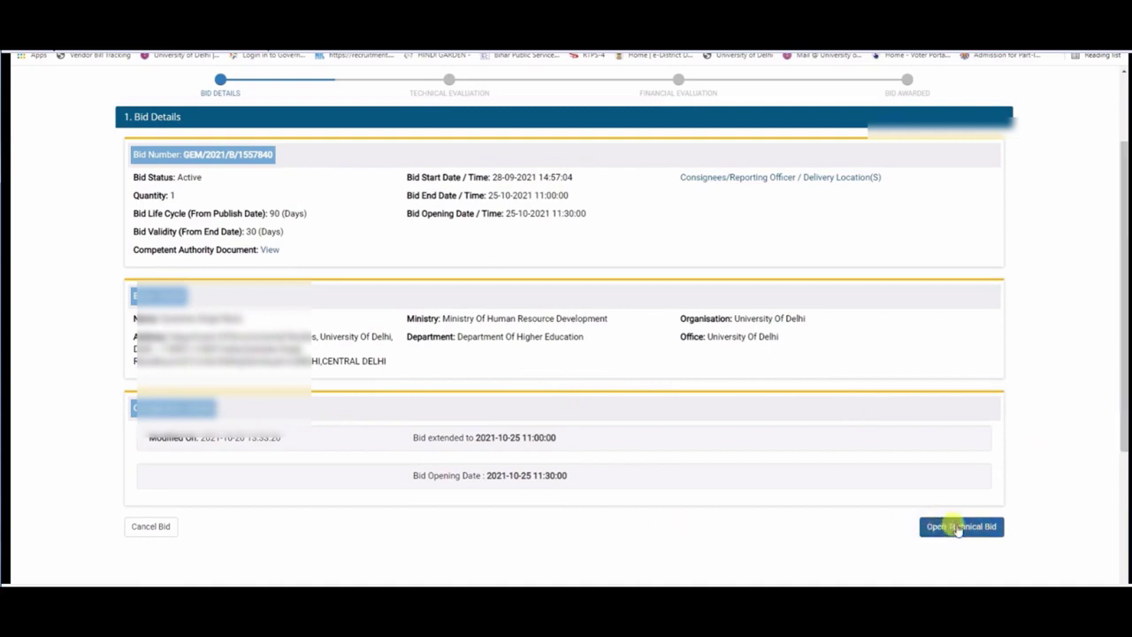
click(958, 528)
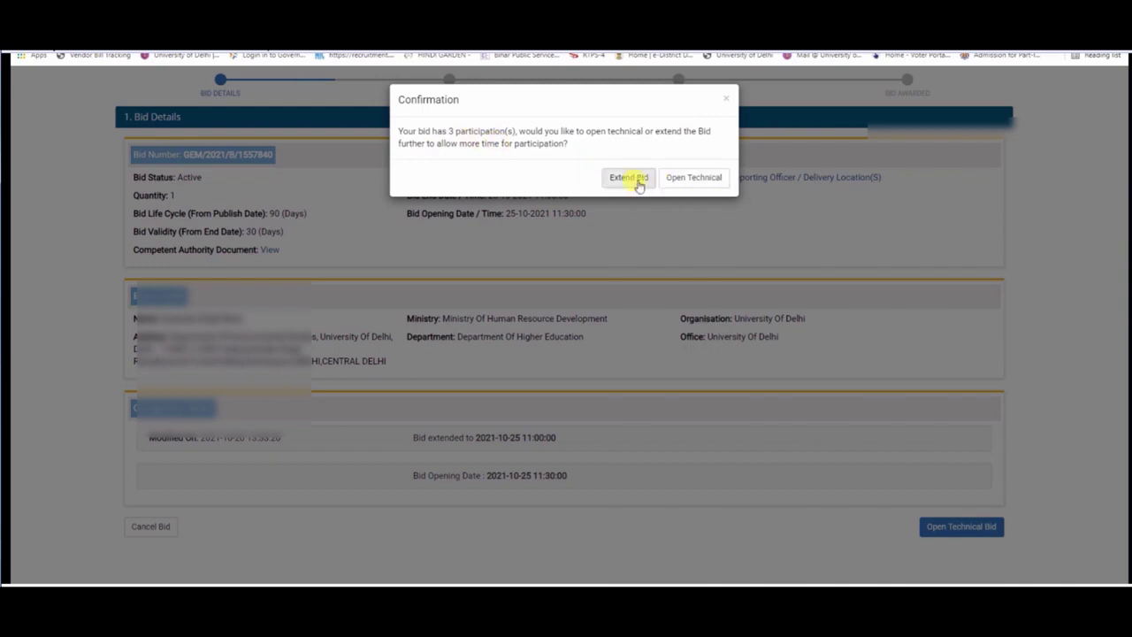
click(697, 184)
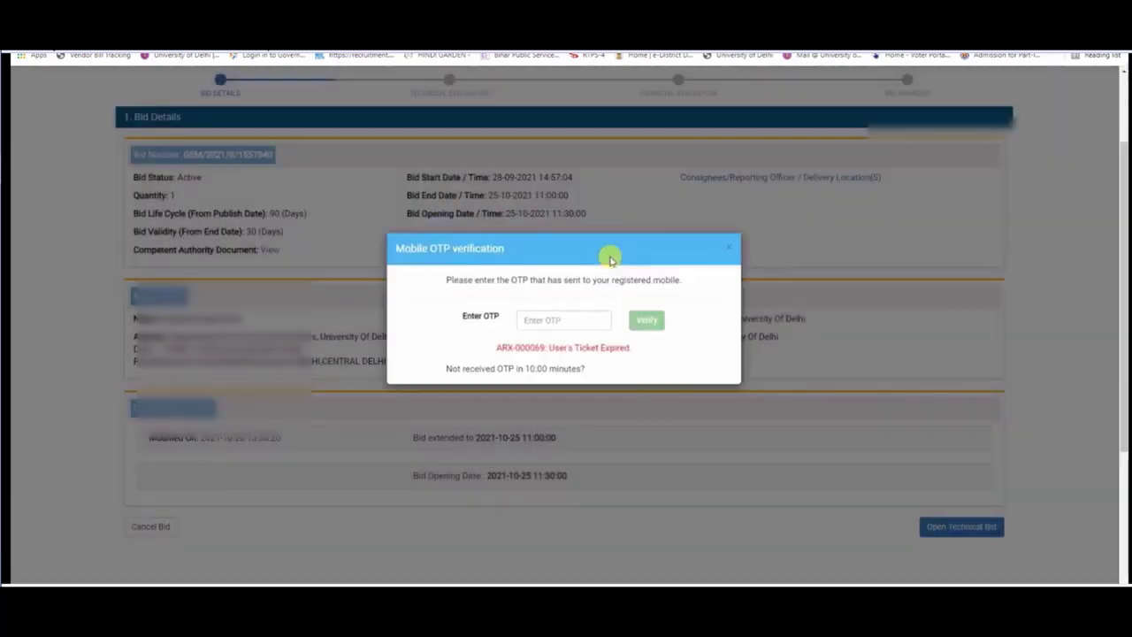
click(577, 320)
double_click(577, 320)
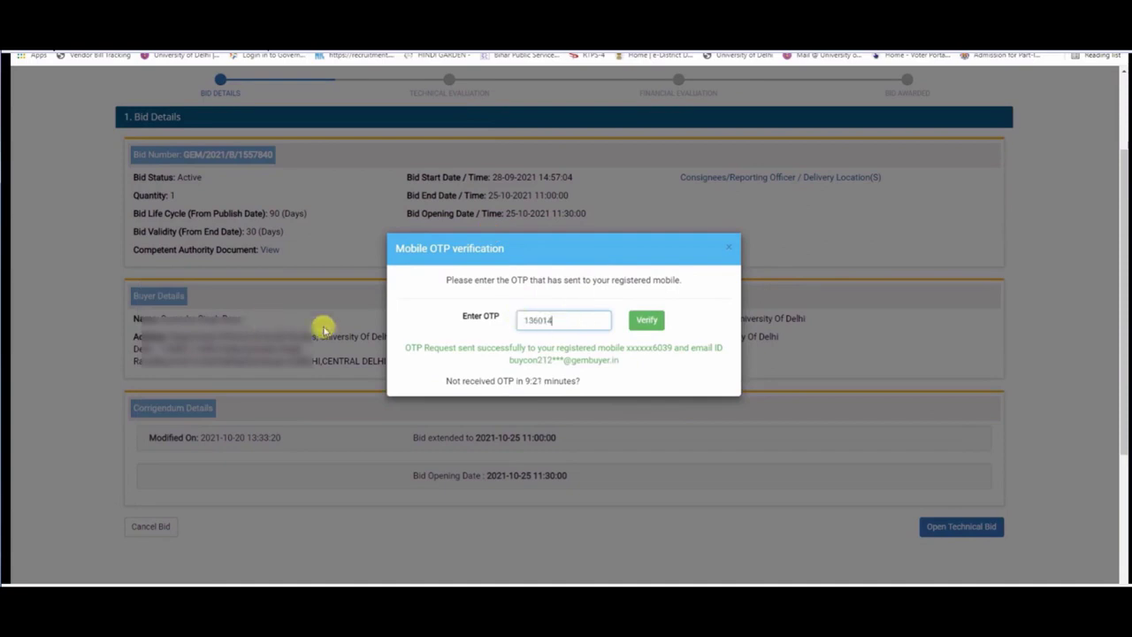
click(648, 322)
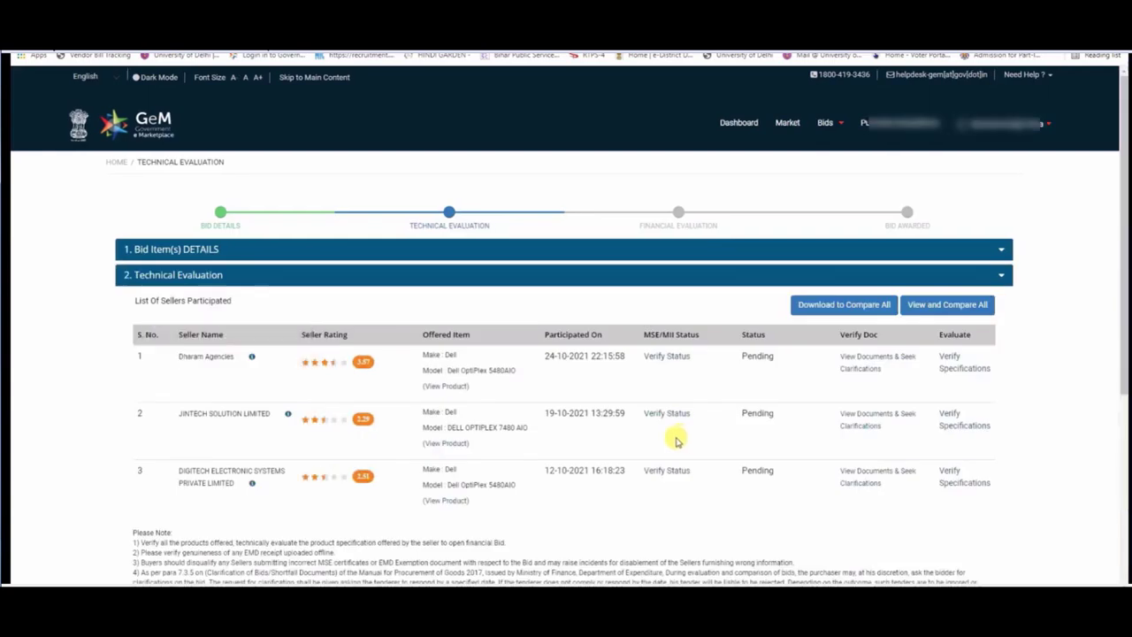
scroll(884, 353, down, 1)
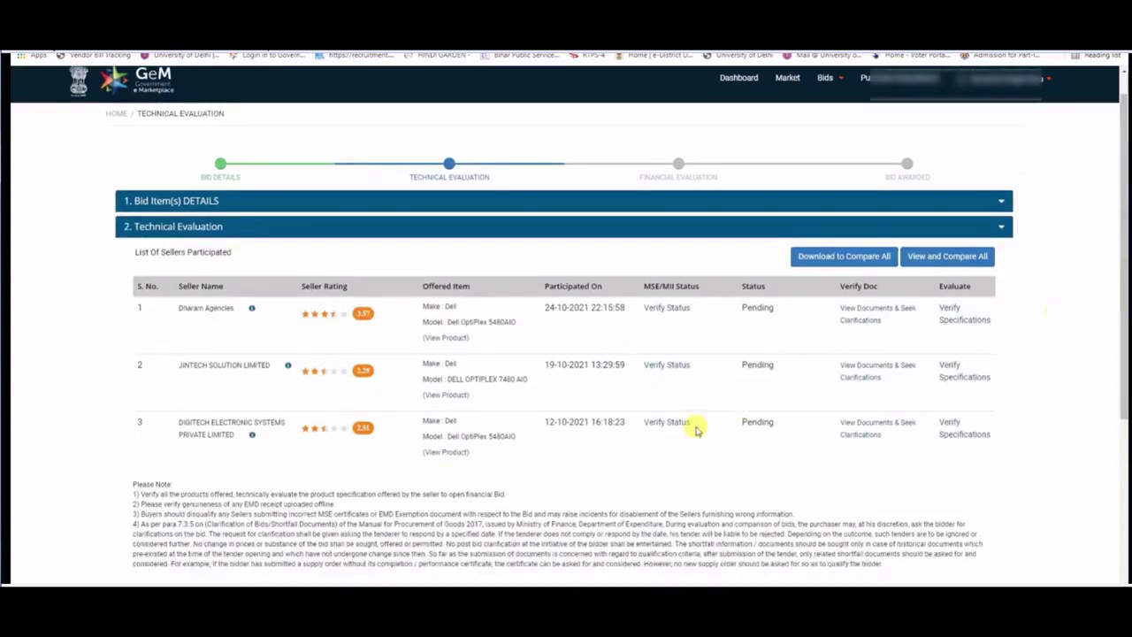
scroll(1122, 336, up, 1)
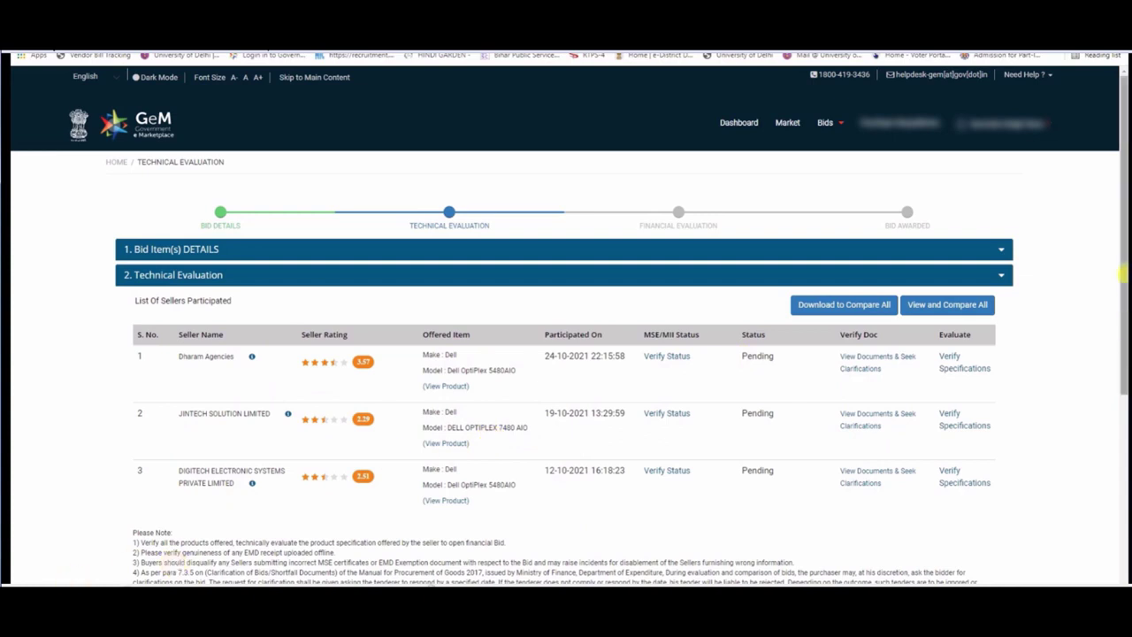
scroll(1121, 345, down, 1)
scroll(697, 429, up, 1)
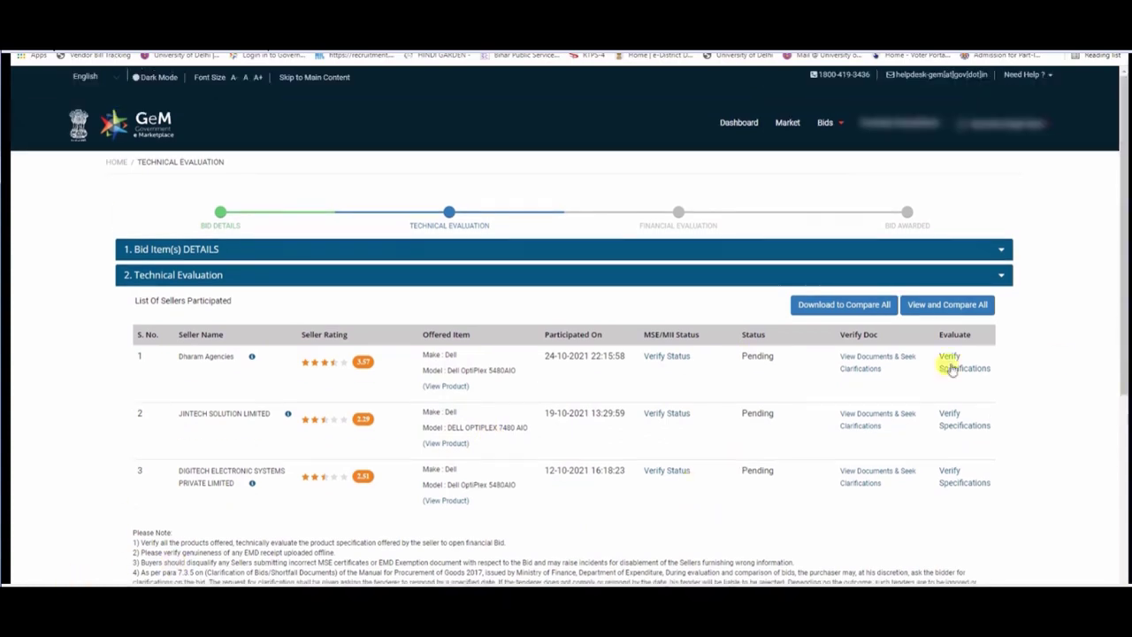
Review Dharam Agencies' specification comparison and preview printing it as a PDF
click(951, 370)
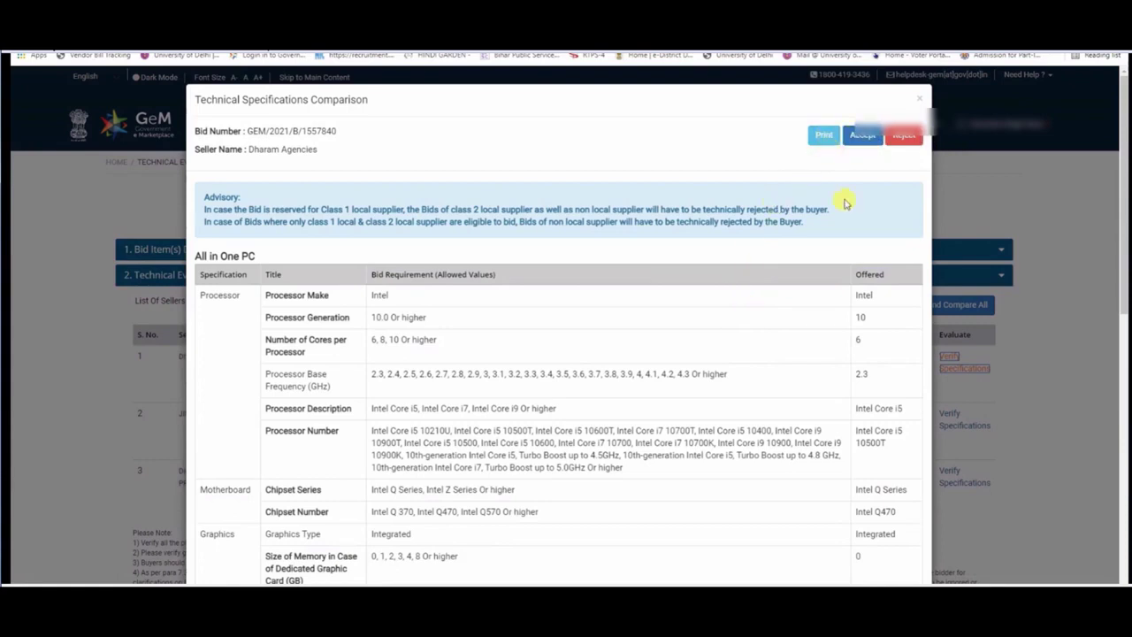
mouse_move(1121, 188)
mouse_down()
mouse_move(1121, 257)
mouse_move(1121, 182)
mouse_up()
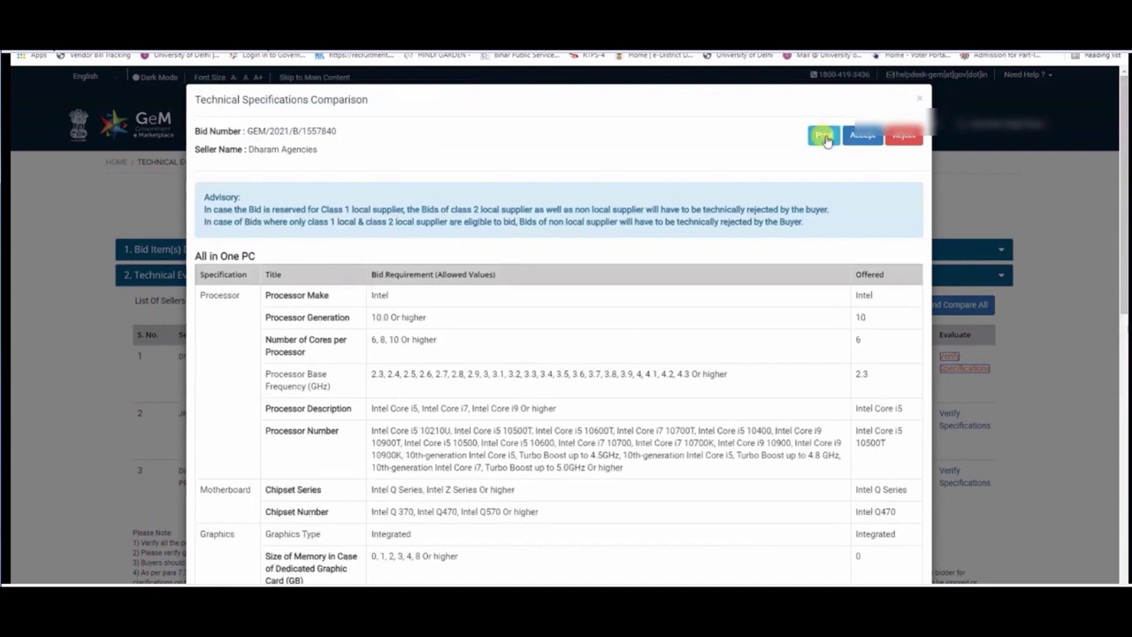
click(824, 137)
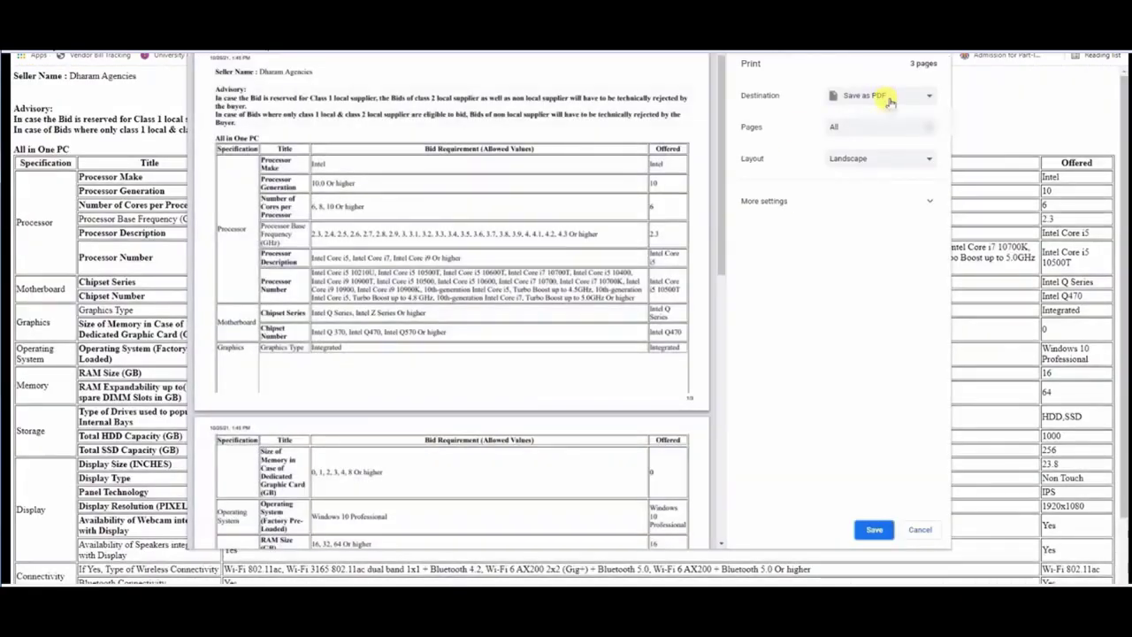
click(889, 100)
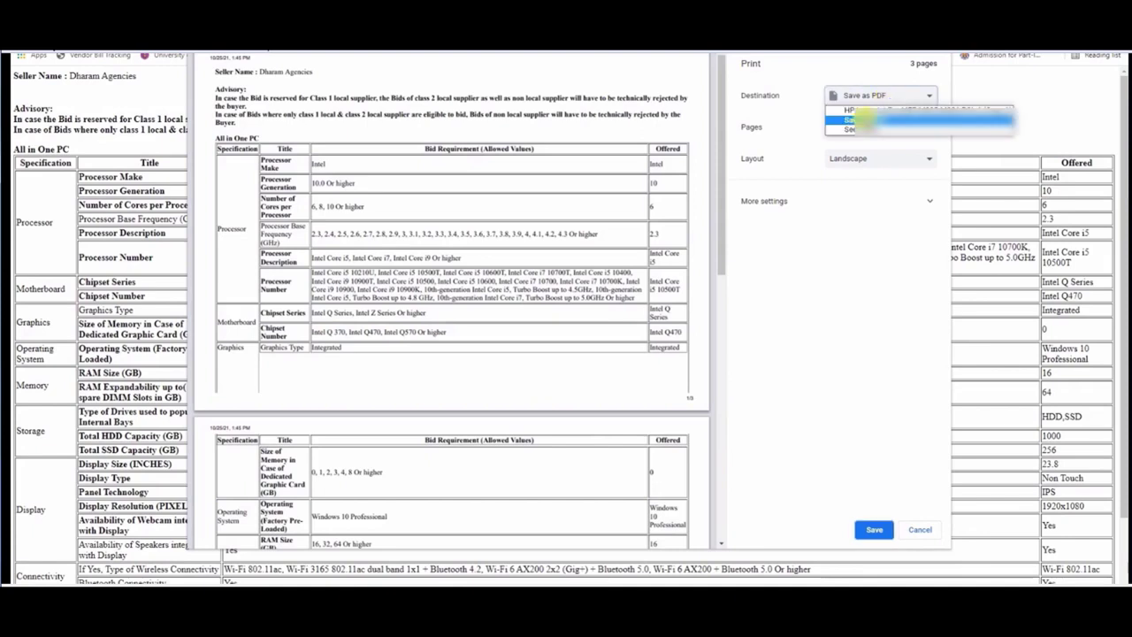
click(858, 120)
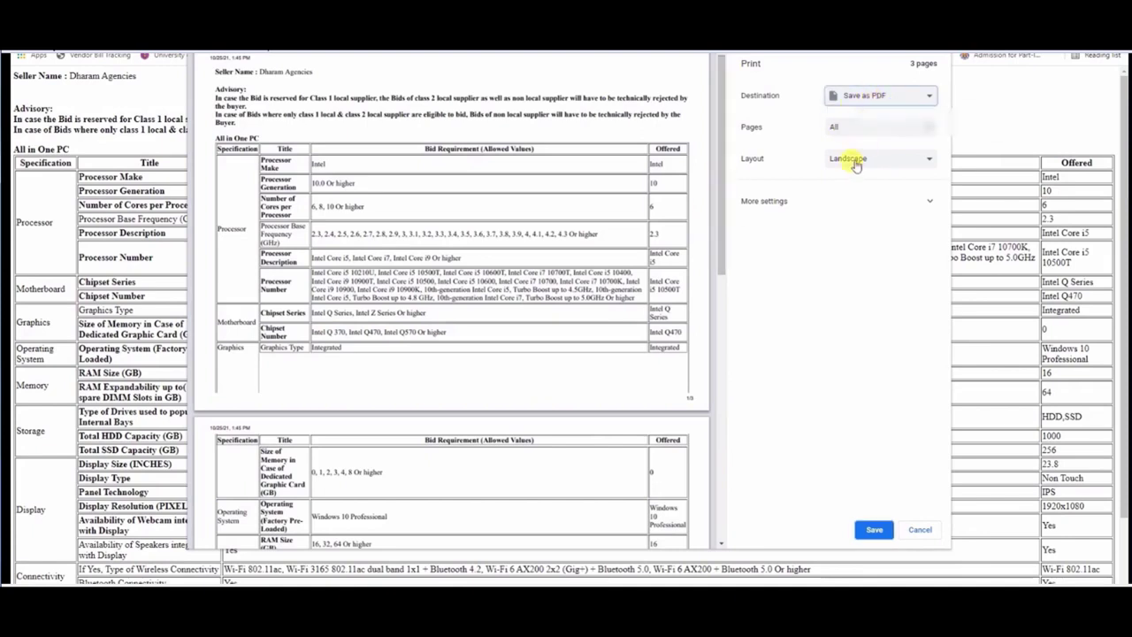
click(853, 161)
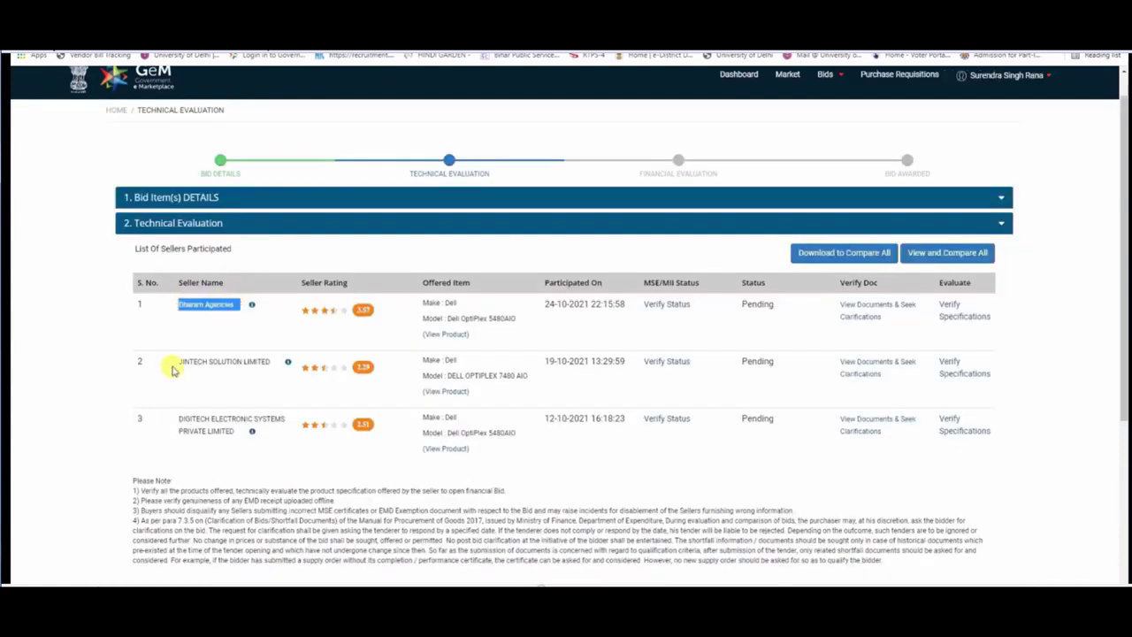
drag(176, 355, 274, 362)
click(237, 329)
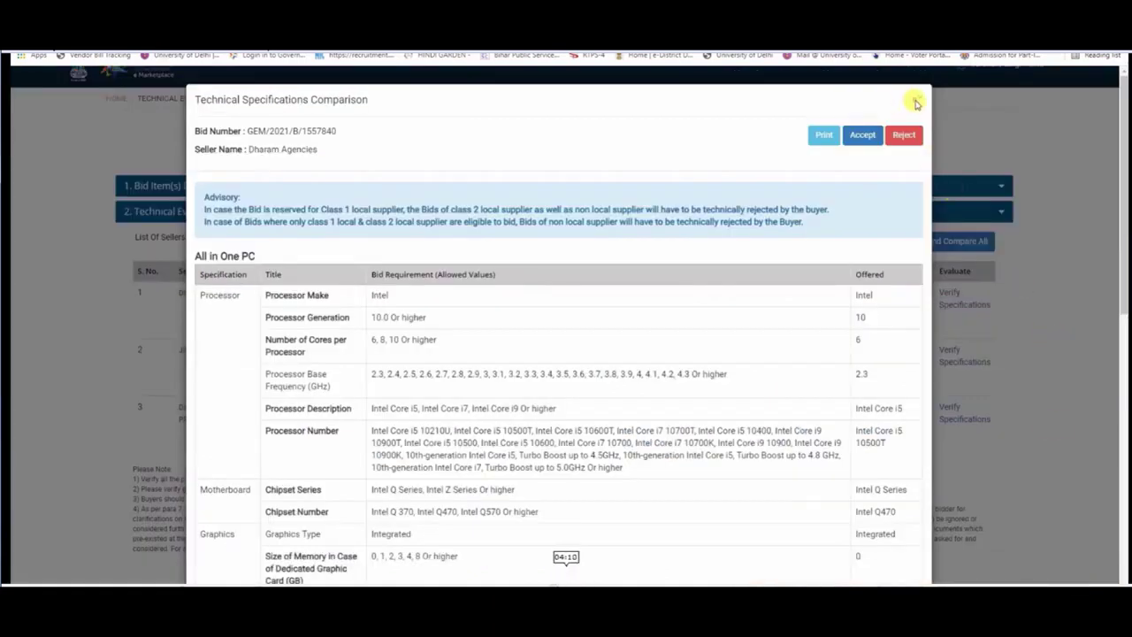
click(917, 101)
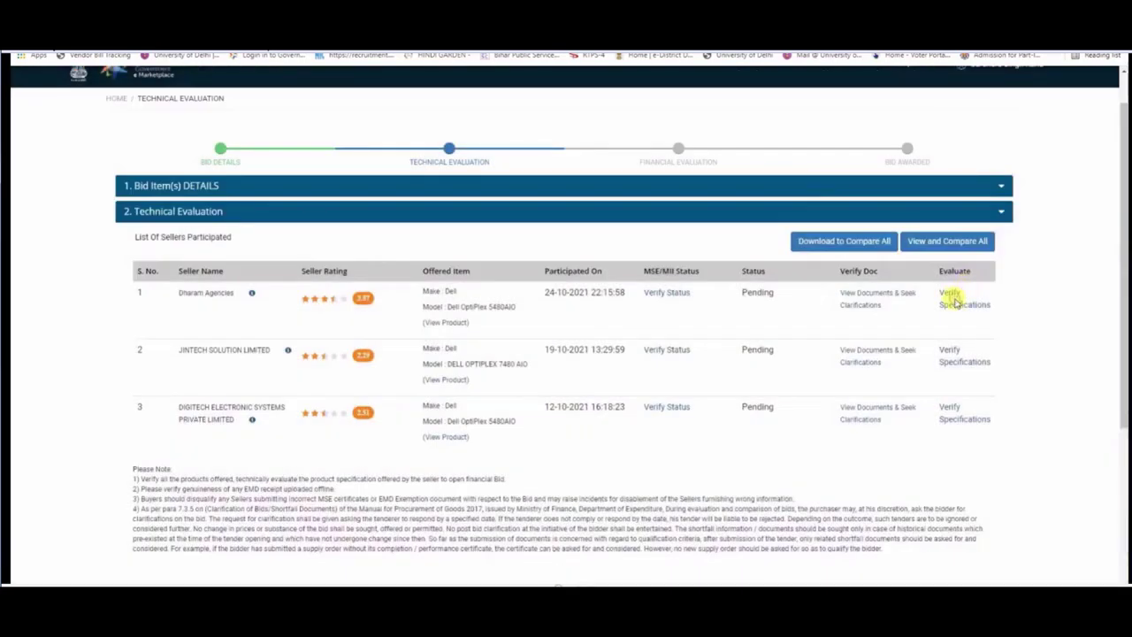
Accept Dharam Agencies' specifications with the comment 'As per requirement'
click(953, 301)
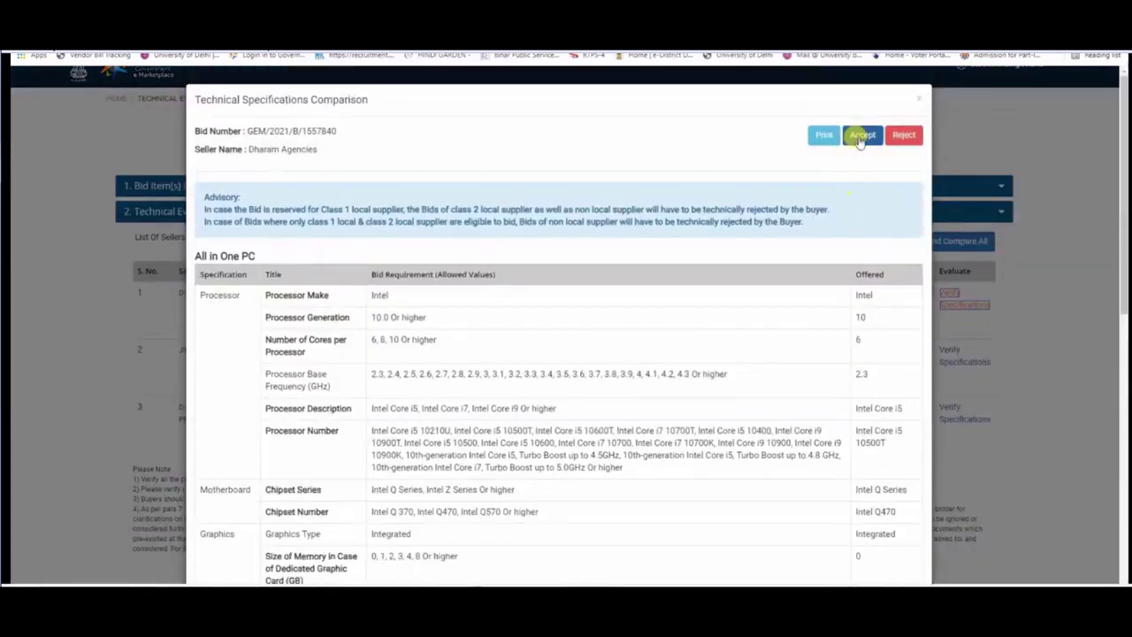
click(862, 138)
click(416, 201)
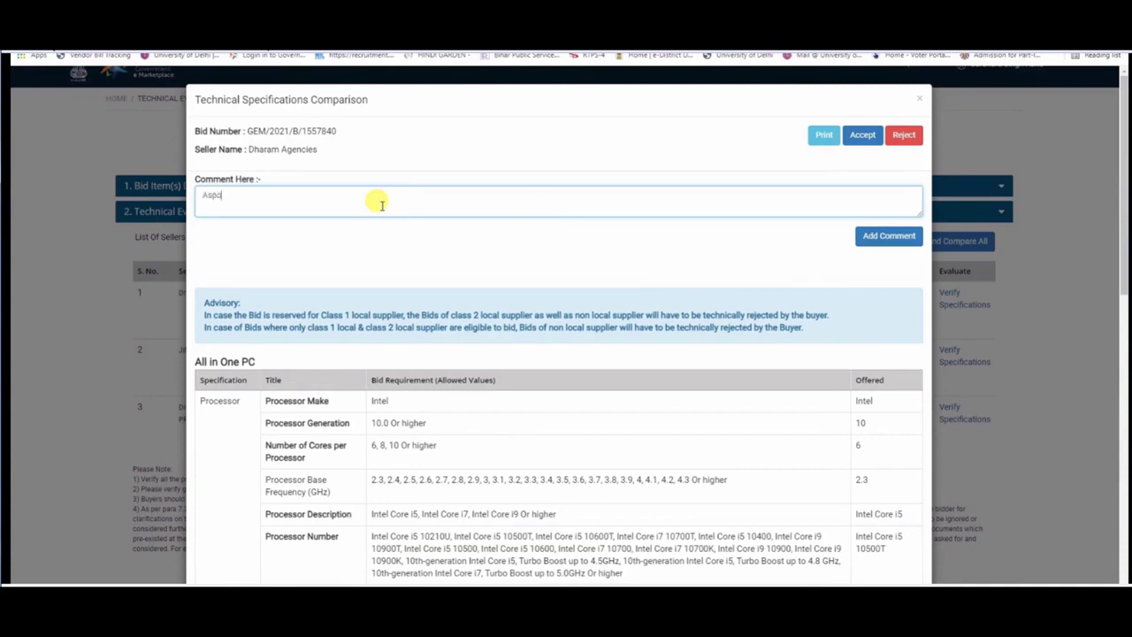
text(As per requirement)
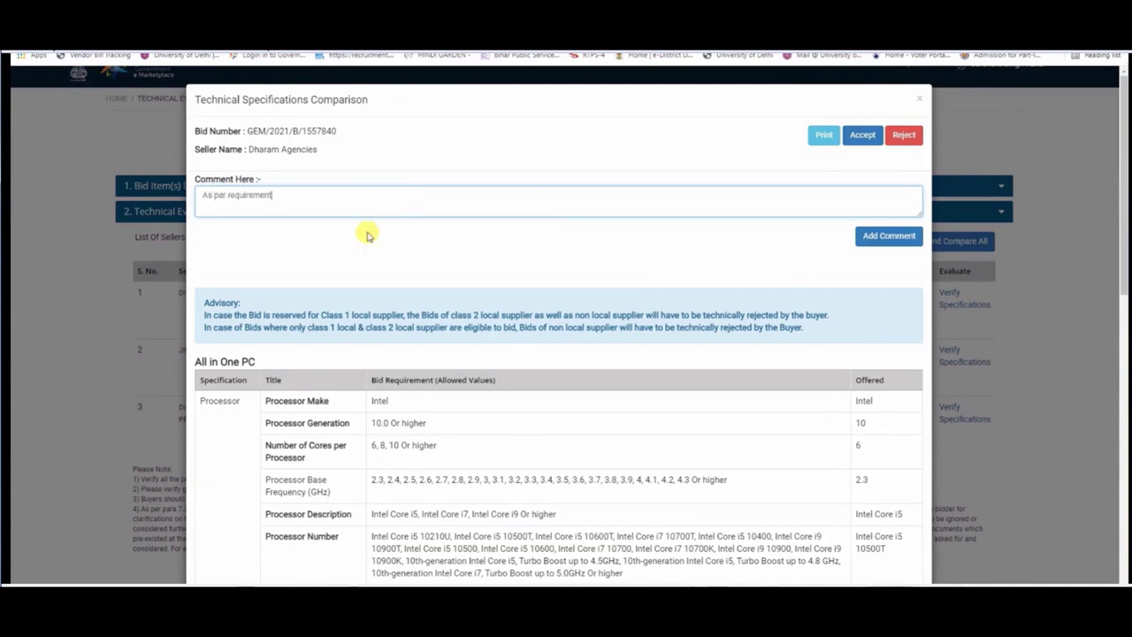
click(877, 237)
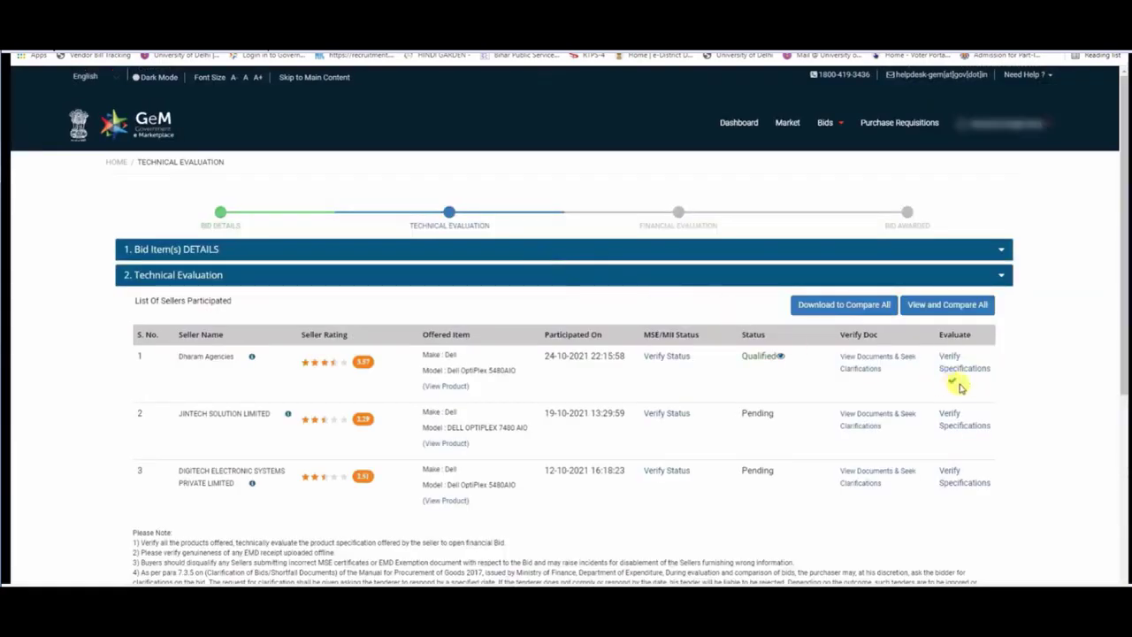
Accept the specifications of JINTECH SOLUTION LIMITED and the third seller, marking both Qualified
click(951, 421)
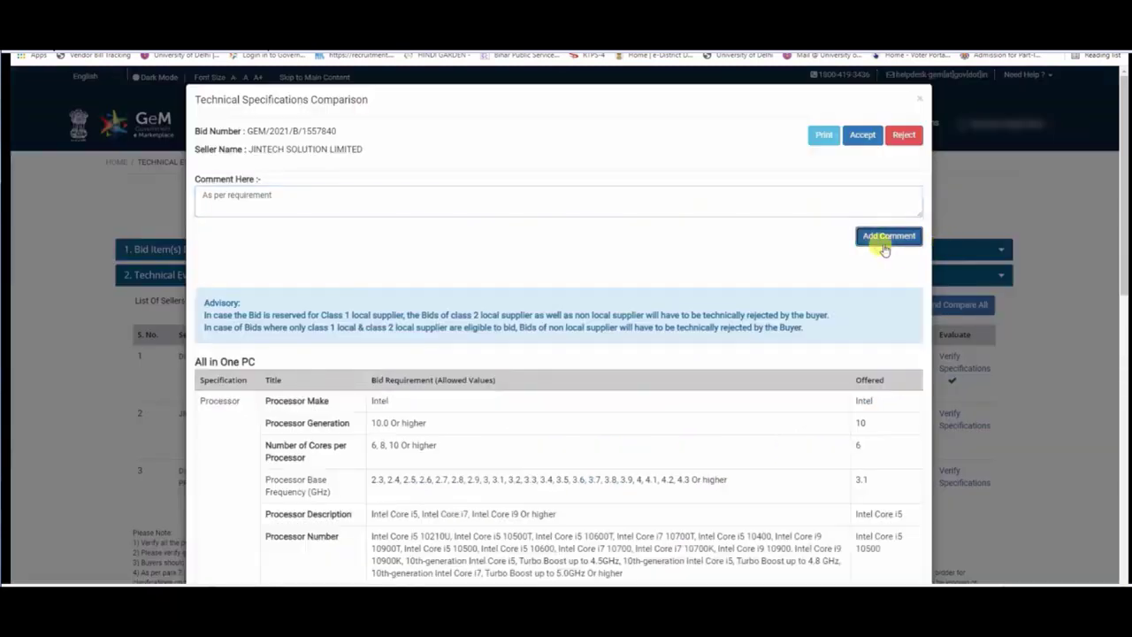
click(886, 237)
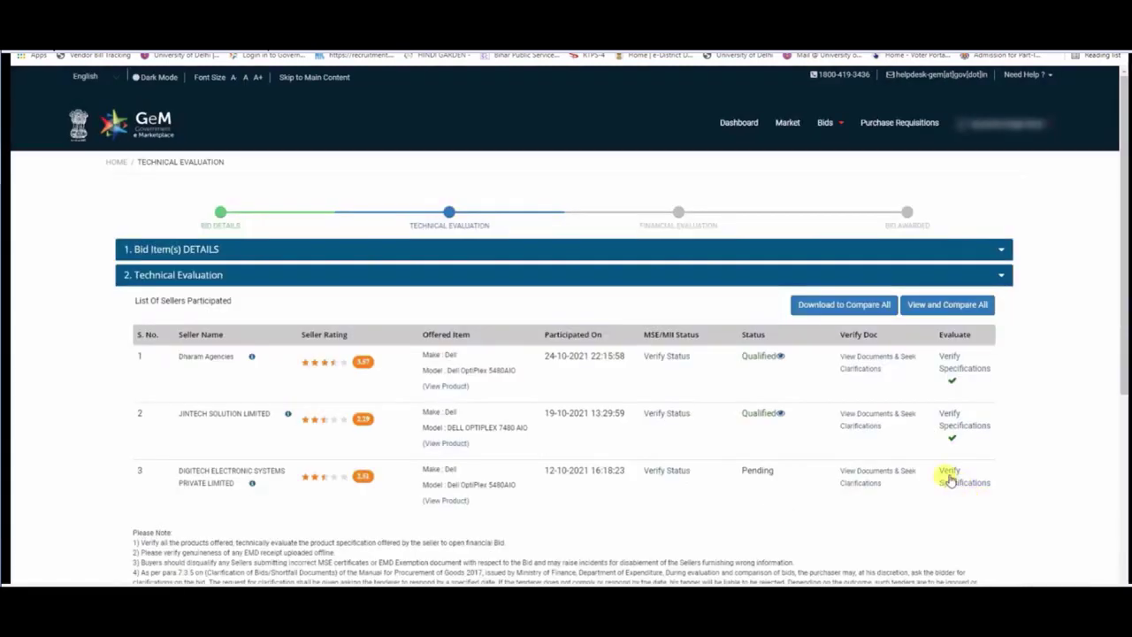
click(949, 479)
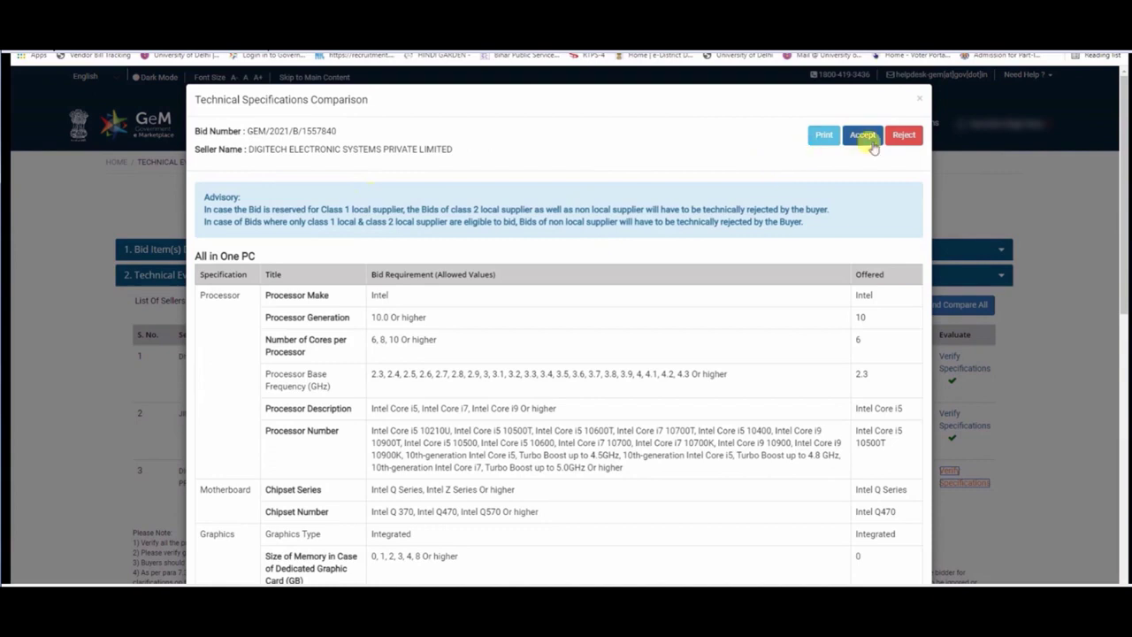
click(869, 141)
click(332, 209)
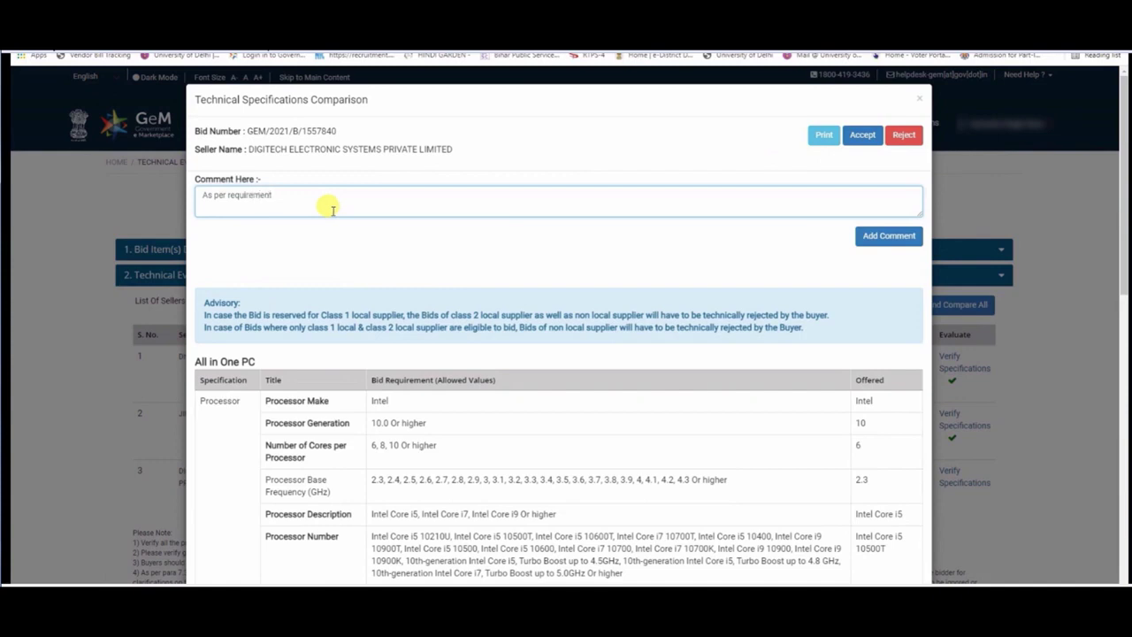
click(876, 237)
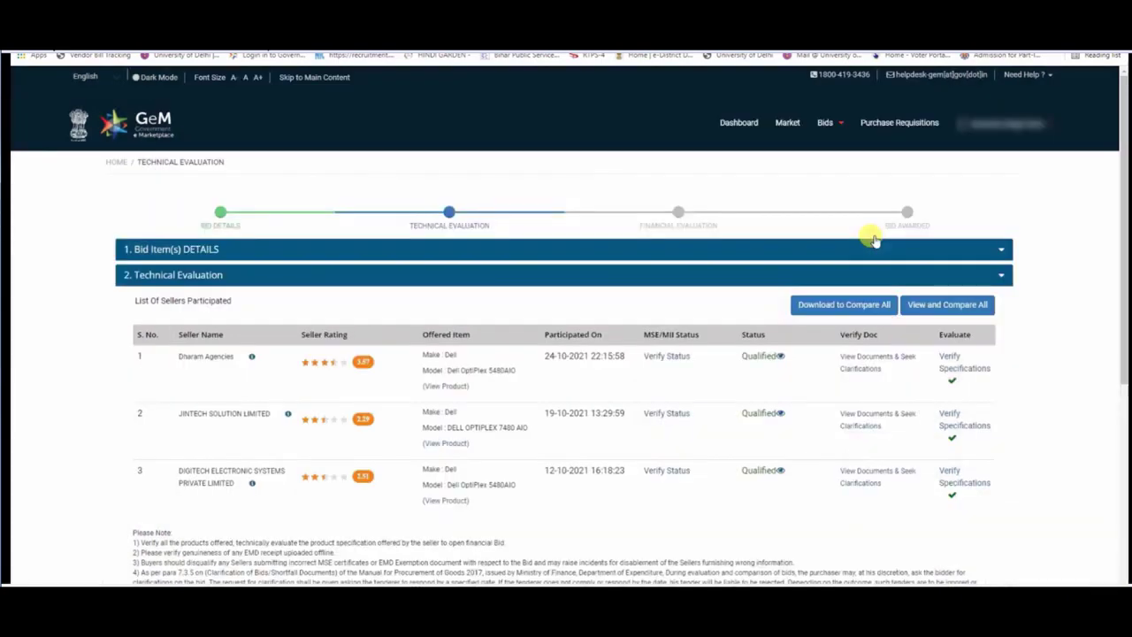
scroll(879, 336, down, 3)
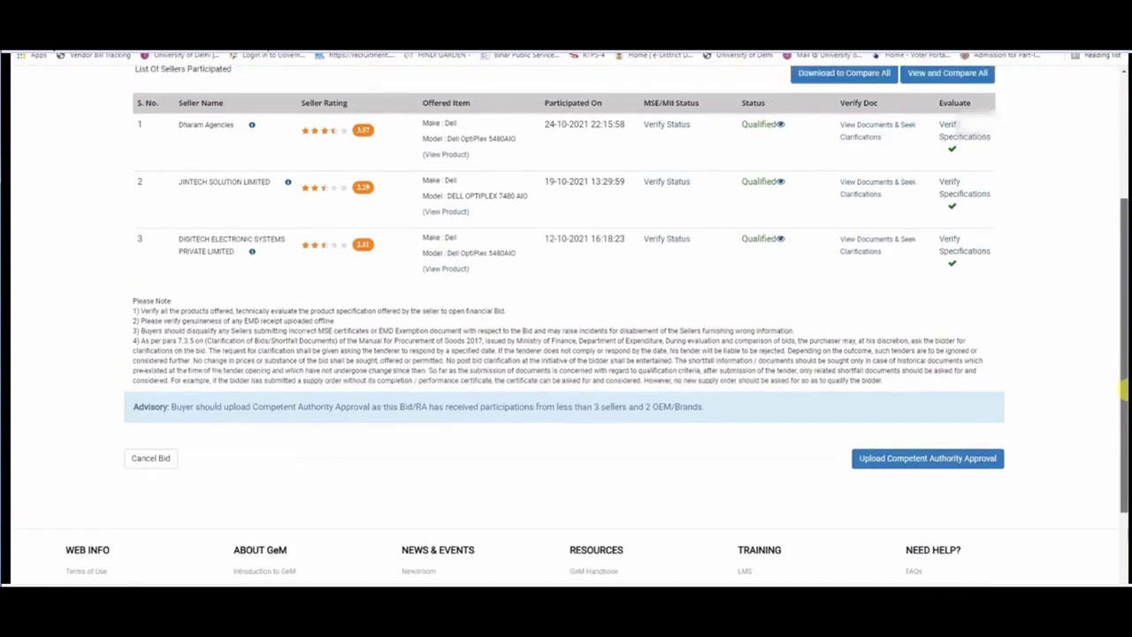
scroll(889, 425, up, 1)
scroll(893, 471, up, 2)
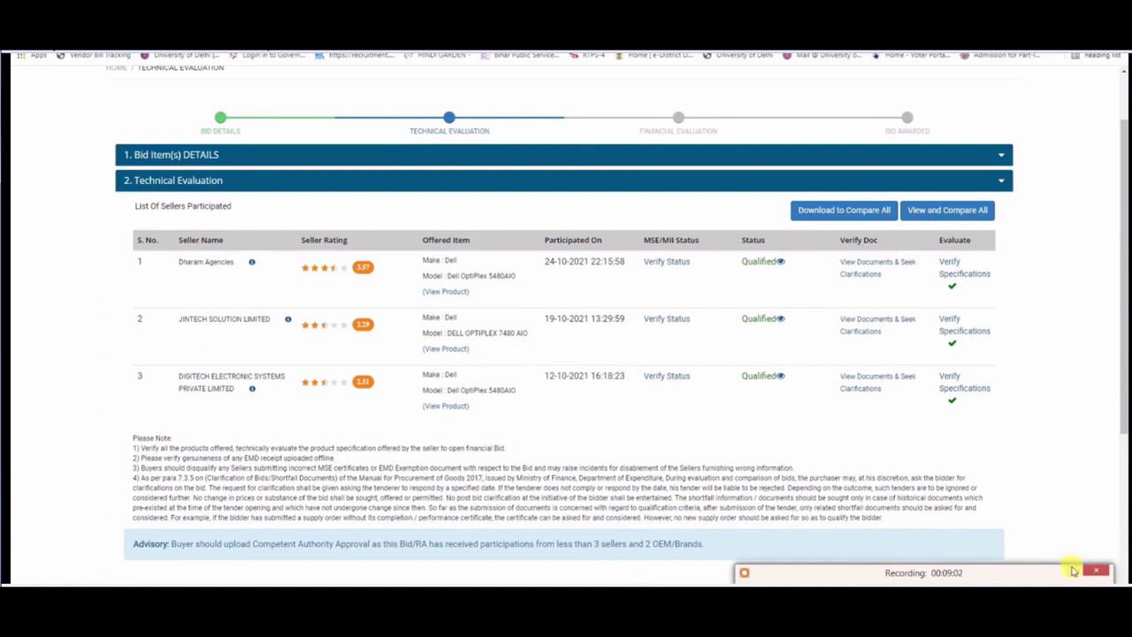
click(1073, 570)
scroll(1121, 396, down, 1)
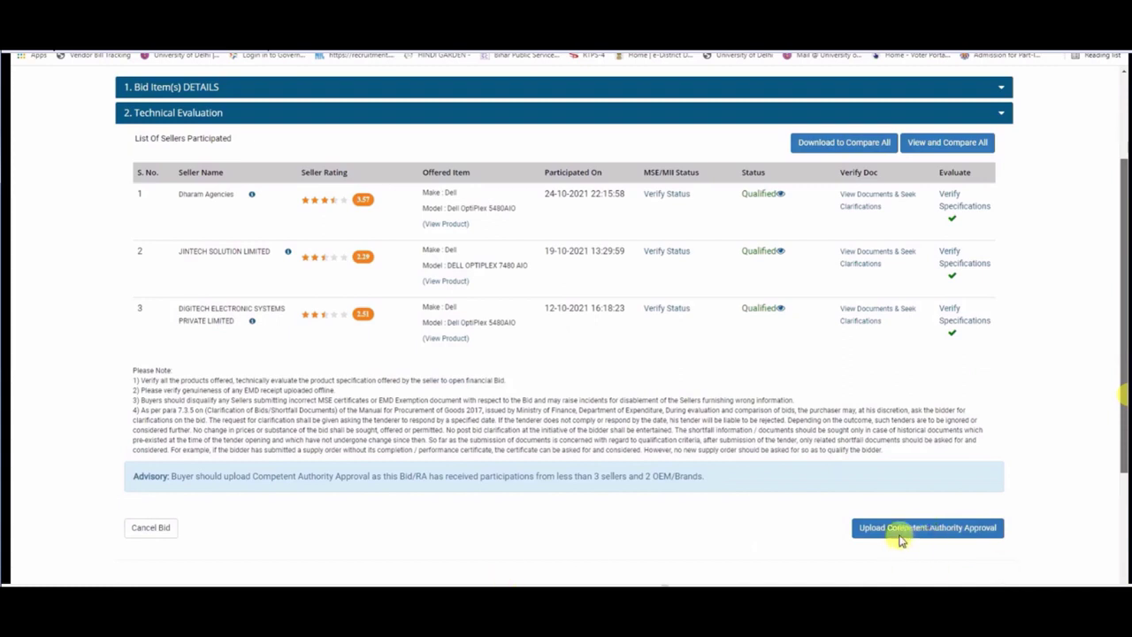
drag(399, 476, 707, 477)
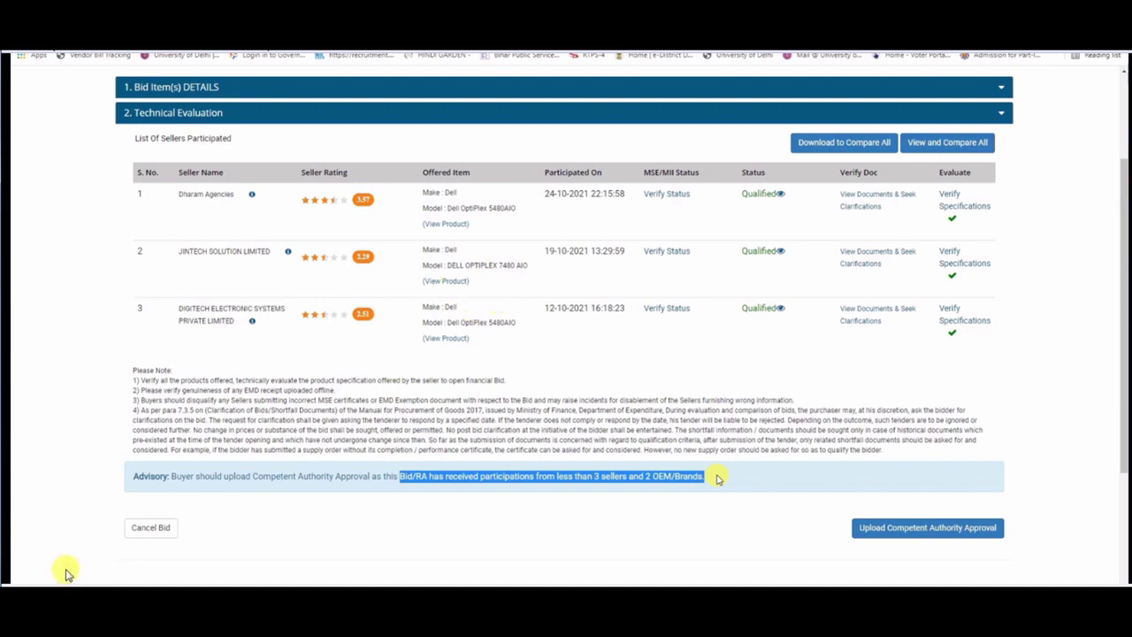
click(687, 500)
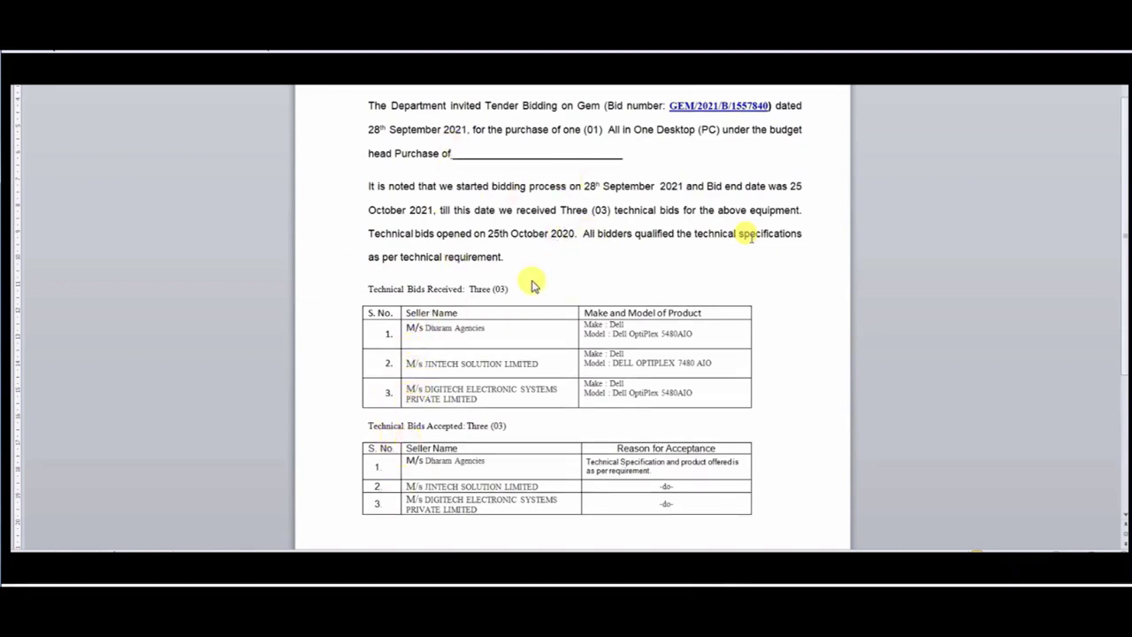
Uppercase Dharam Agencies in the Word tables, then reopen GeM's published bids list
key(shift+F3)
click(492, 461)
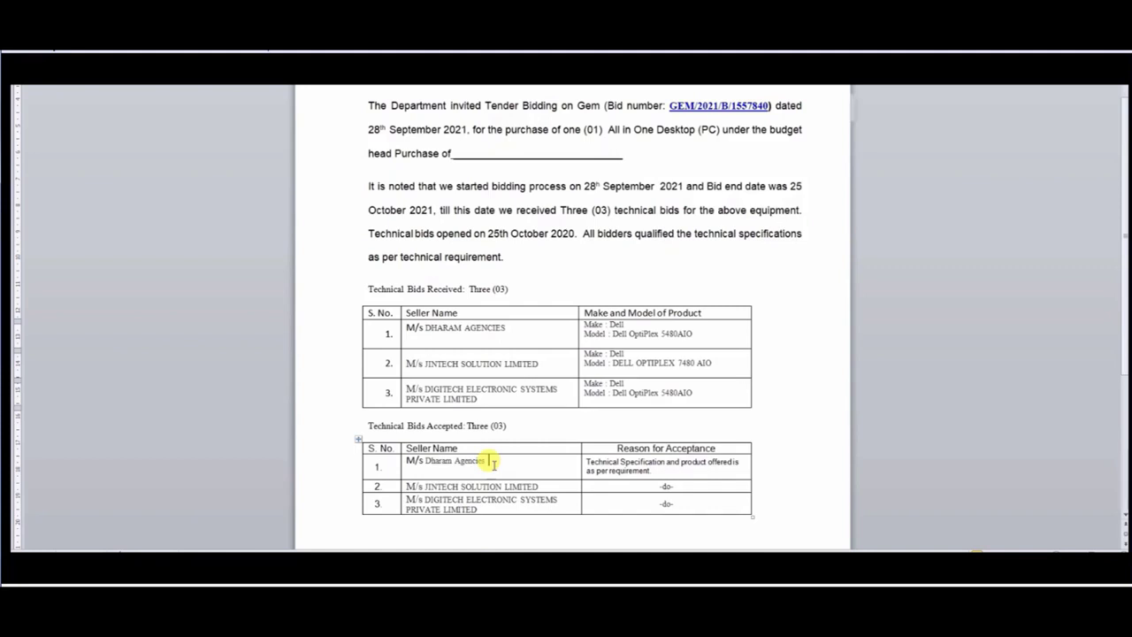
drag(494, 463, 429, 462)
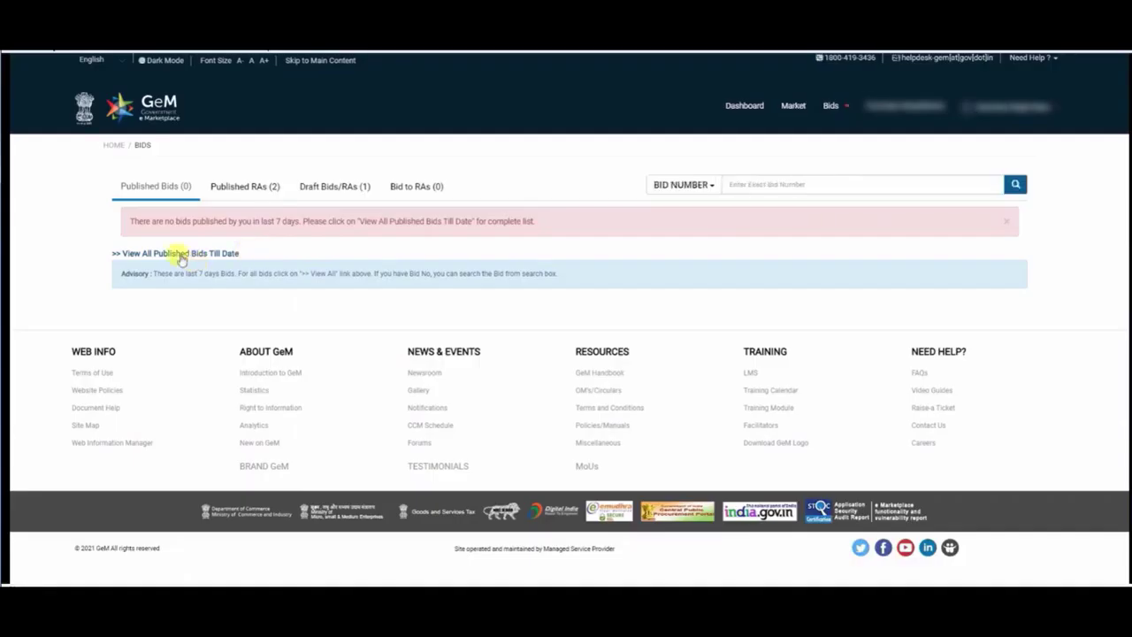
click(182, 254)
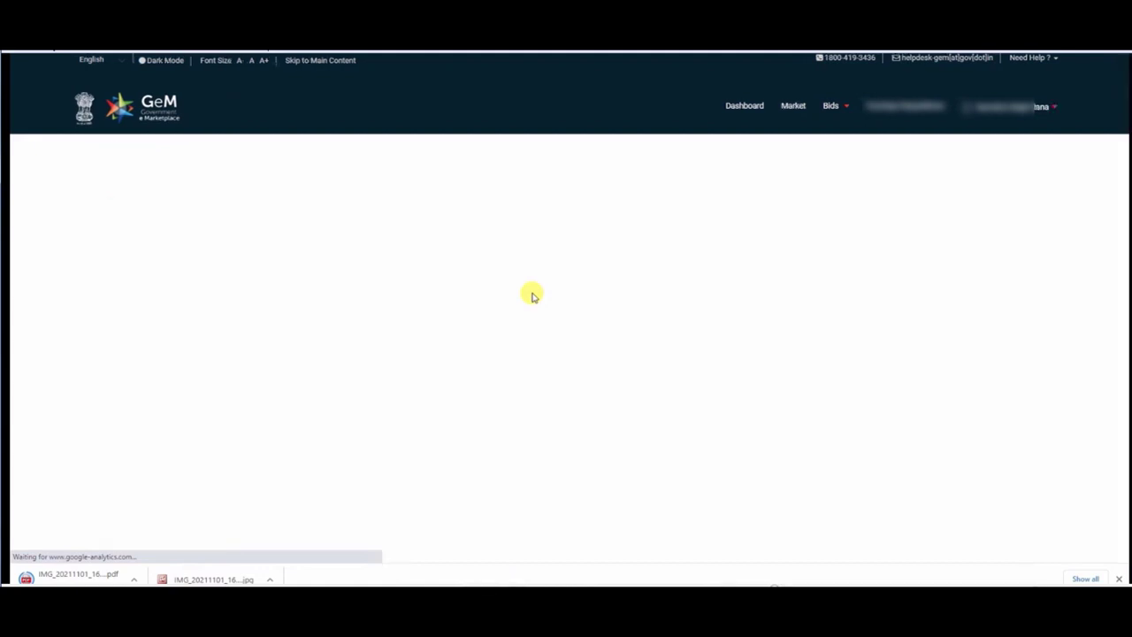
Upload the Competent Authority approval file for the bid and confirm it
drag(1121, 226, 1123, 342)
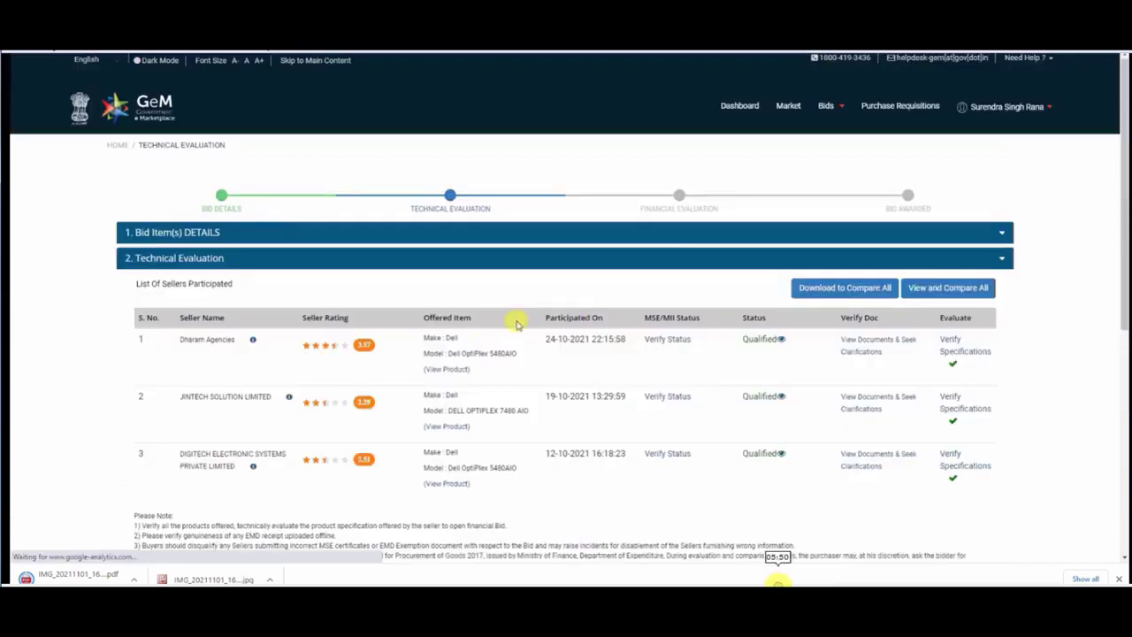
drag(1121, 216, 1124, 338)
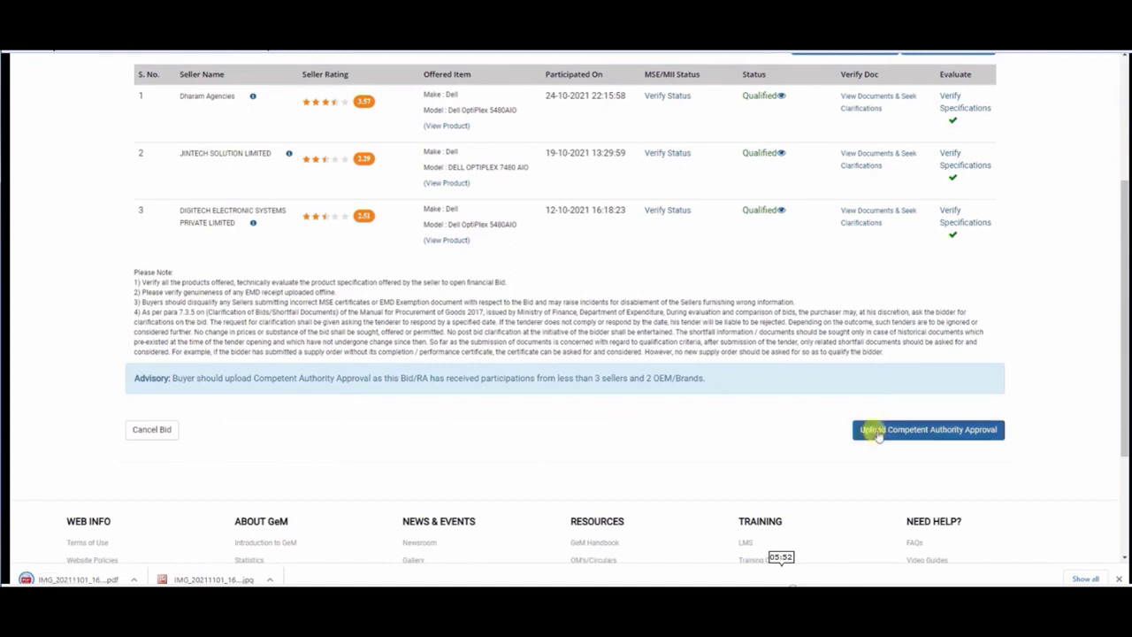
click(876, 431)
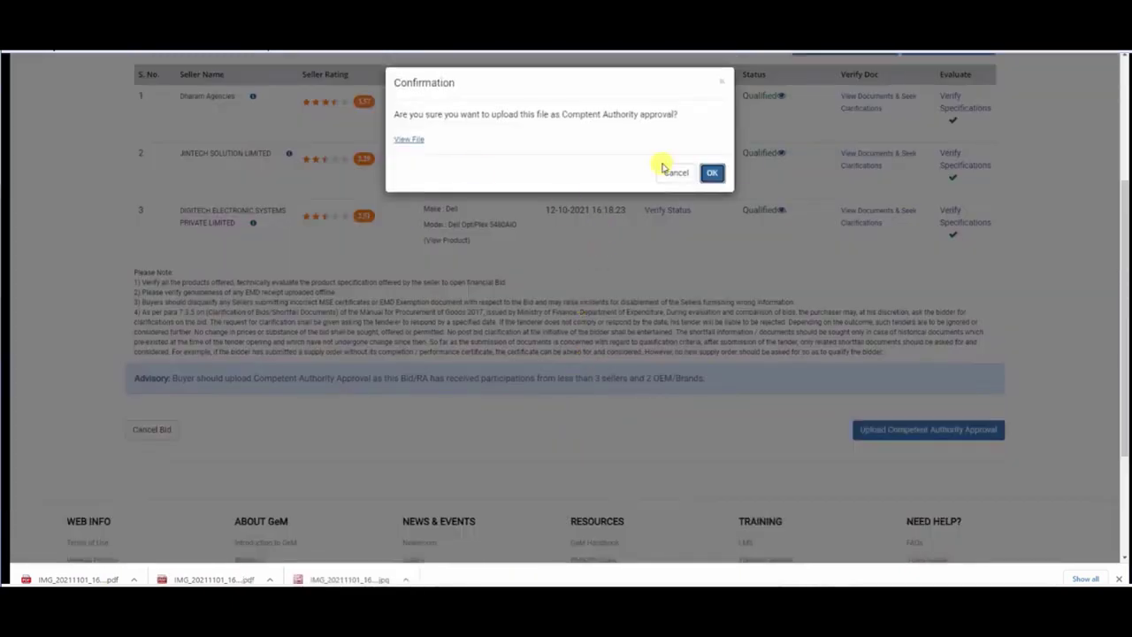
click(712, 174)
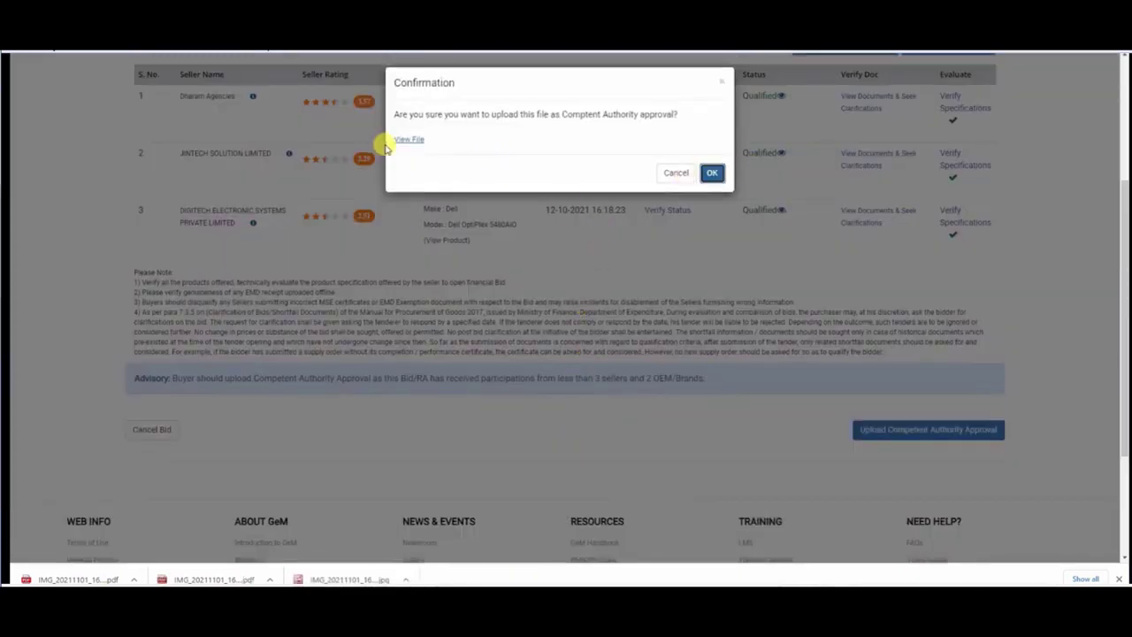
click(712, 172)
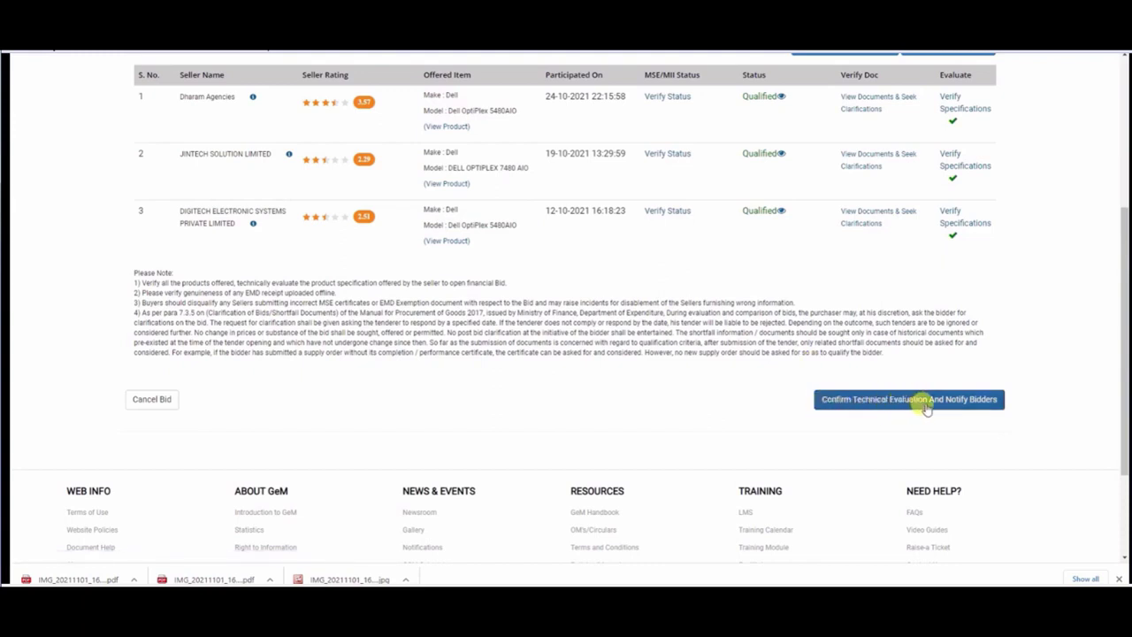
Confirm the technical evaluation and notify bidders, ending evaluation with all three qualified
click(926, 406)
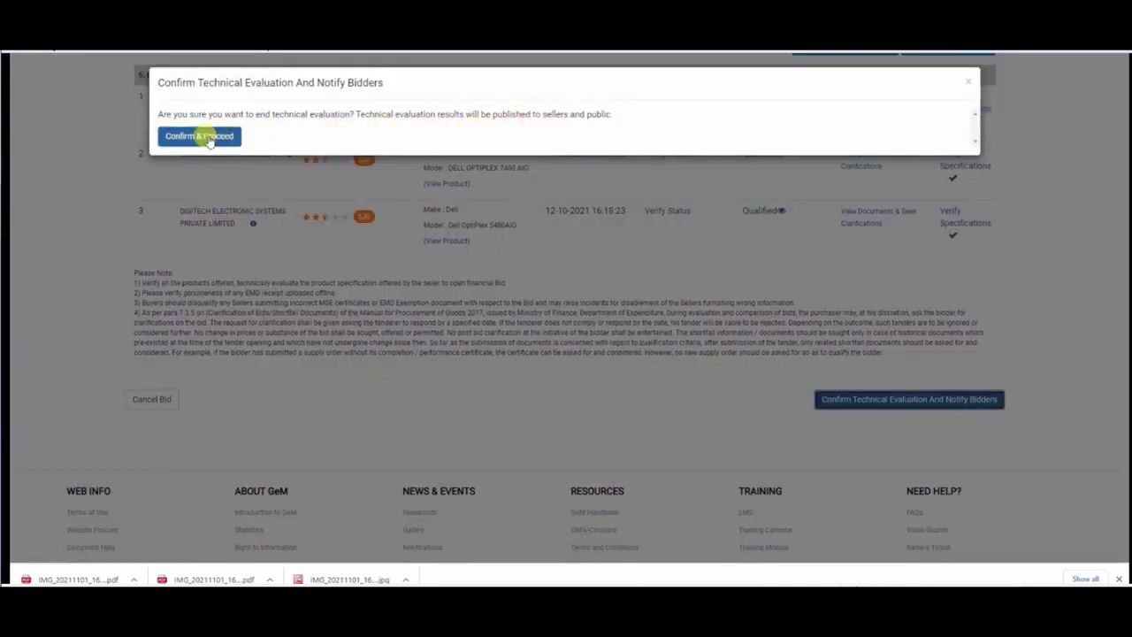
click(202, 136)
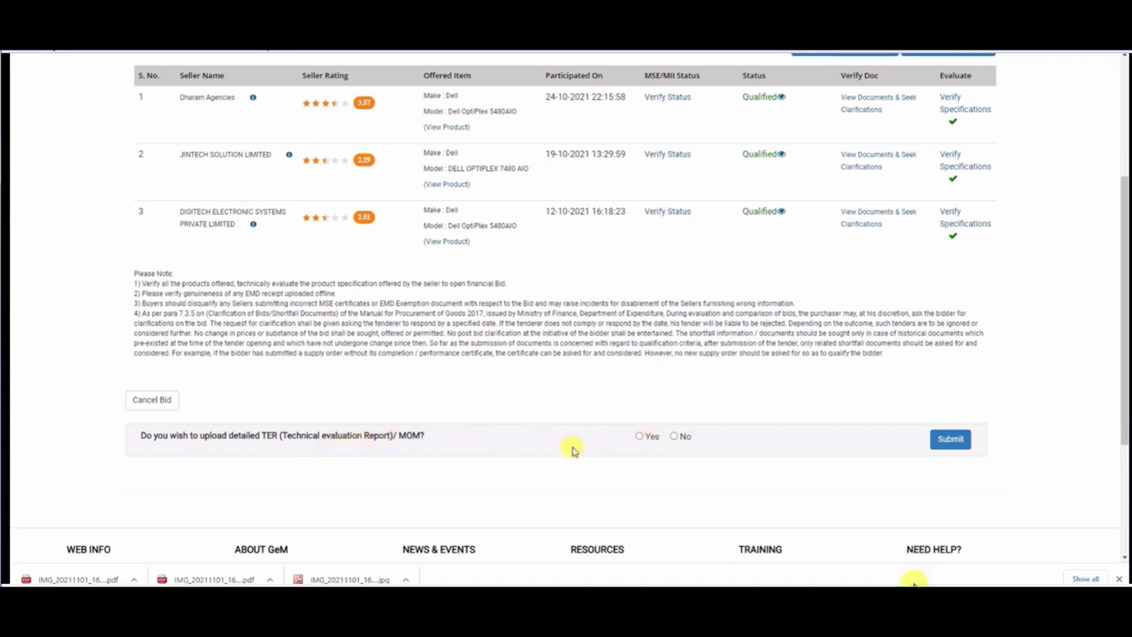
Answer No to the TER/MOM upload and verify the mobile OTP for the financial bid
click(676, 436)
click(950, 439)
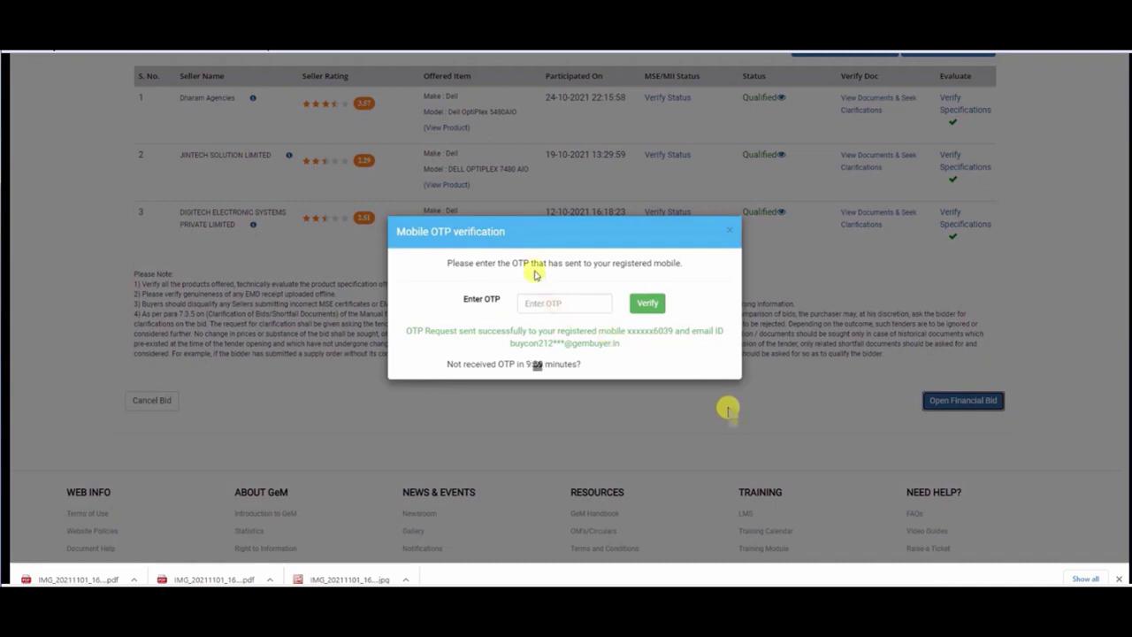
click(539, 296)
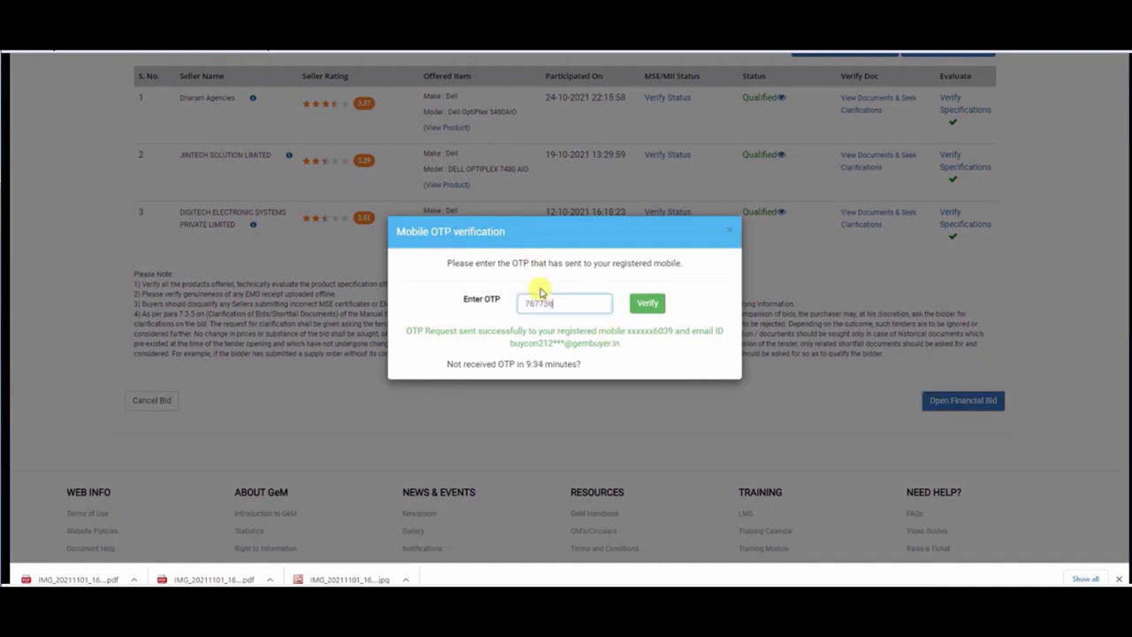
click(652, 308)
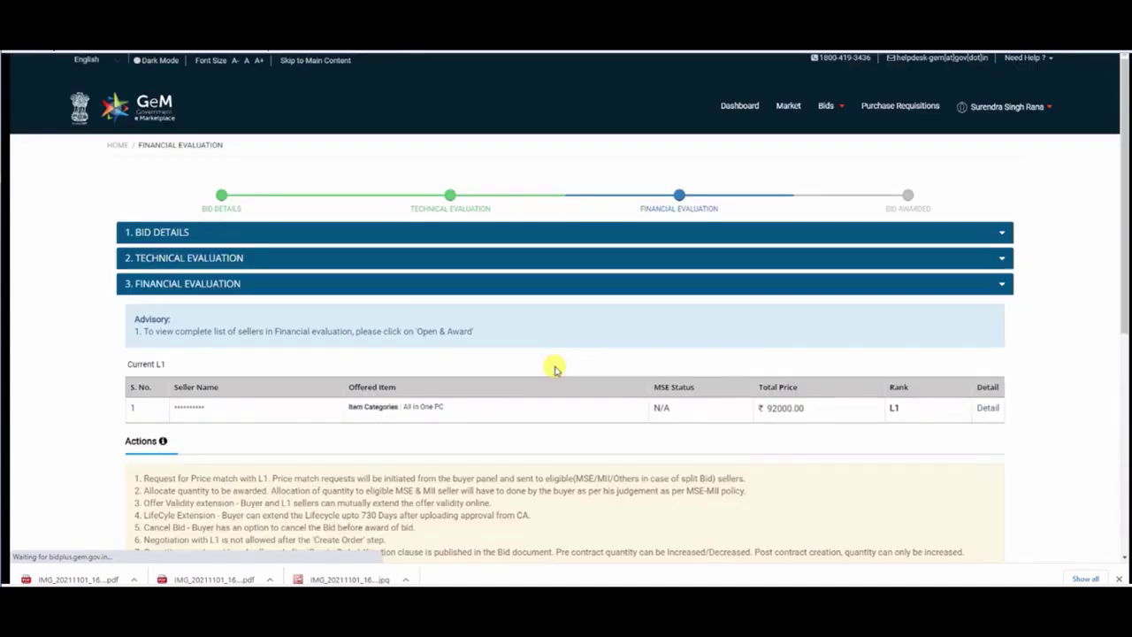
Check the L1 offer's ₹92000.00 price breakdown, then Open & Award to reveal L1–L3 rankings
drag(1124, 212, 1121, 282)
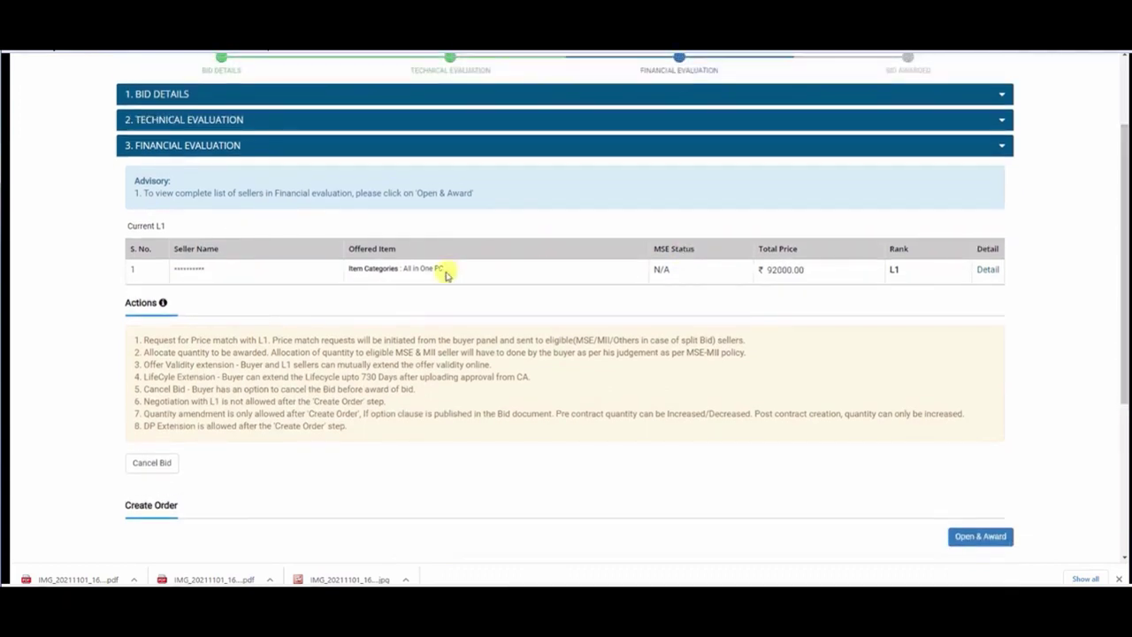
click(988, 271)
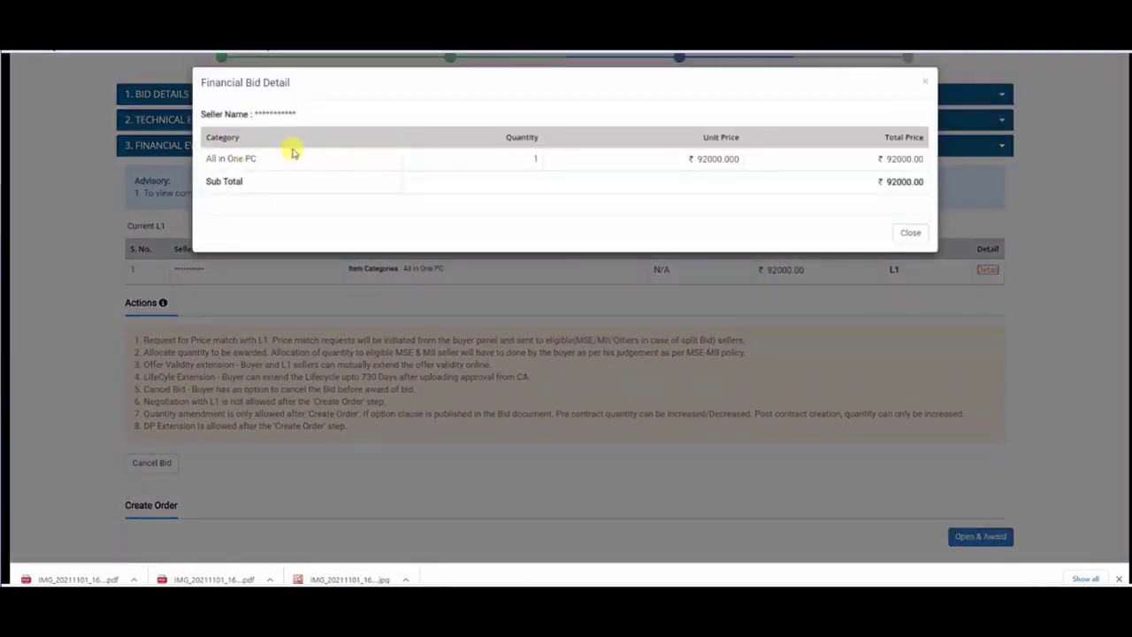
click(911, 232)
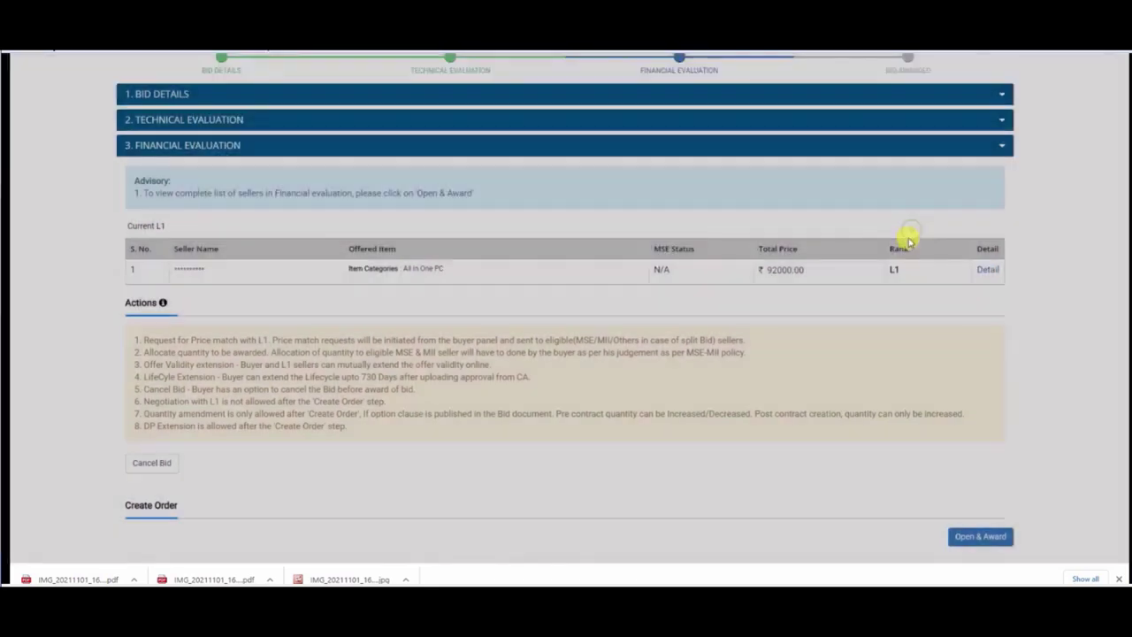
scroll(415, 290, up, 1)
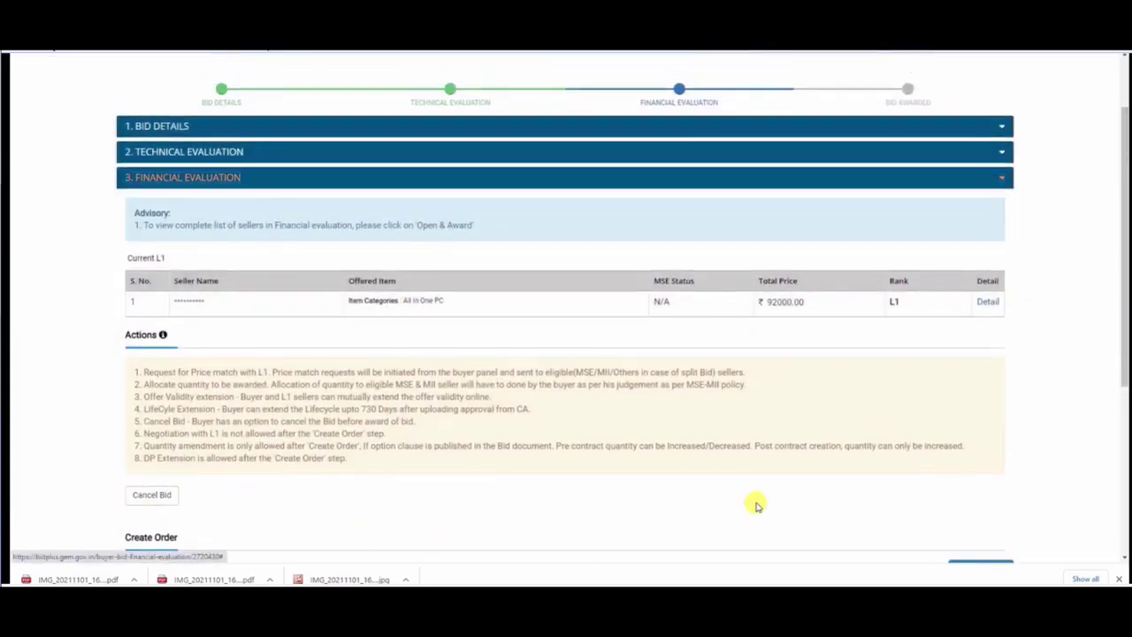
scroll(1000, 513, down, 1)
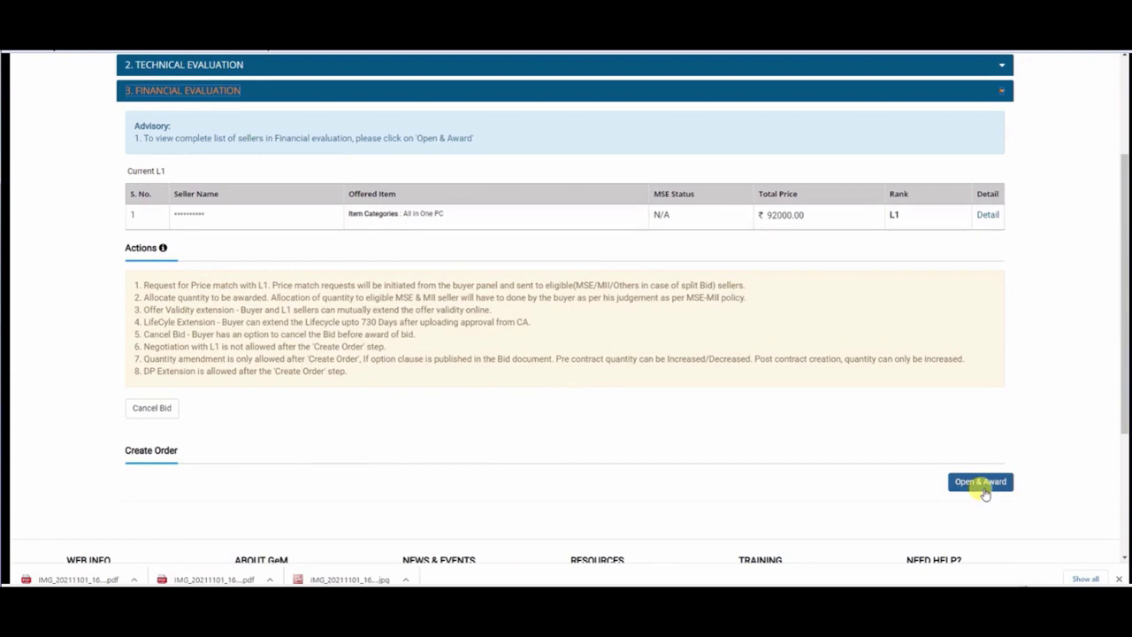
click(981, 484)
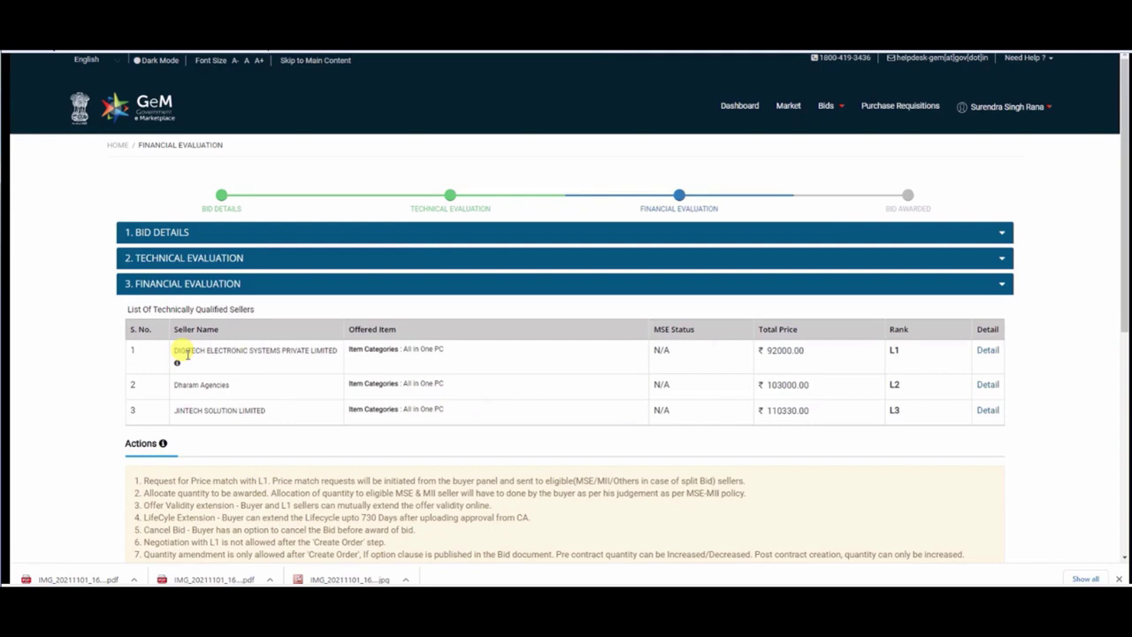
drag(175, 351, 267, 352)
drag(186, 384, 268, 412)
click(798, 439)
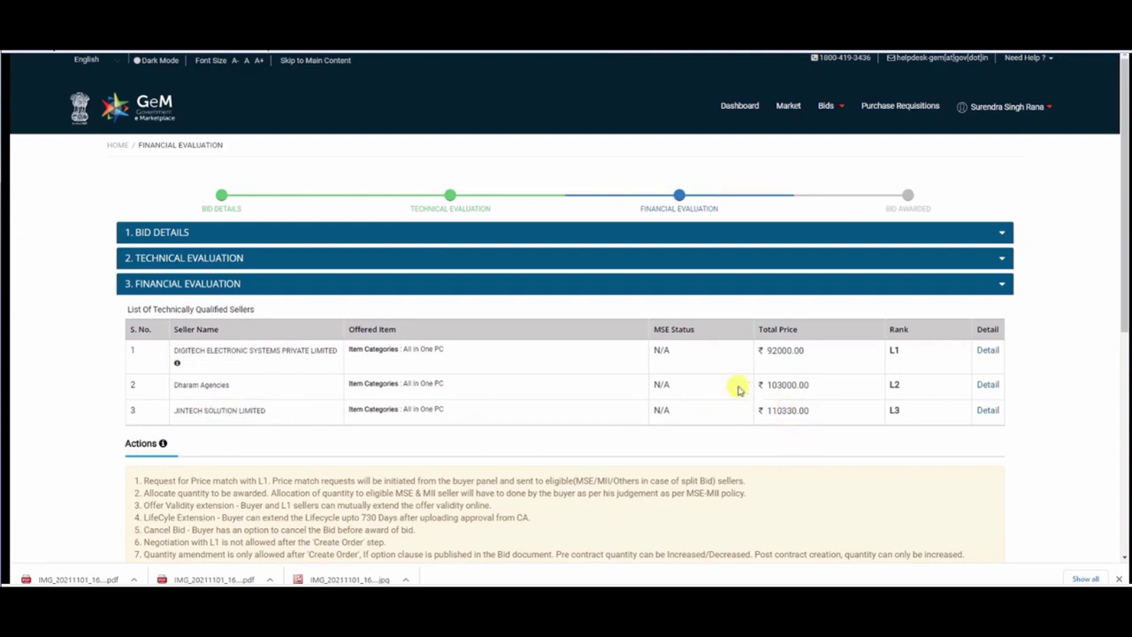
click(987, 351)
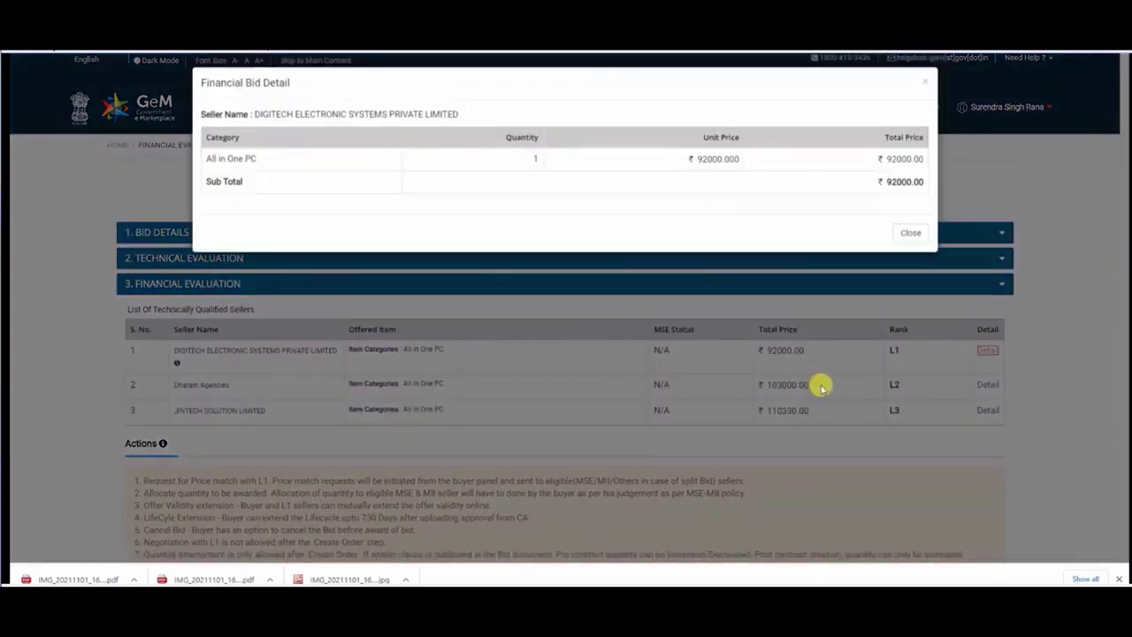
click(902, 232)
scroll(937, 372, down, 2)
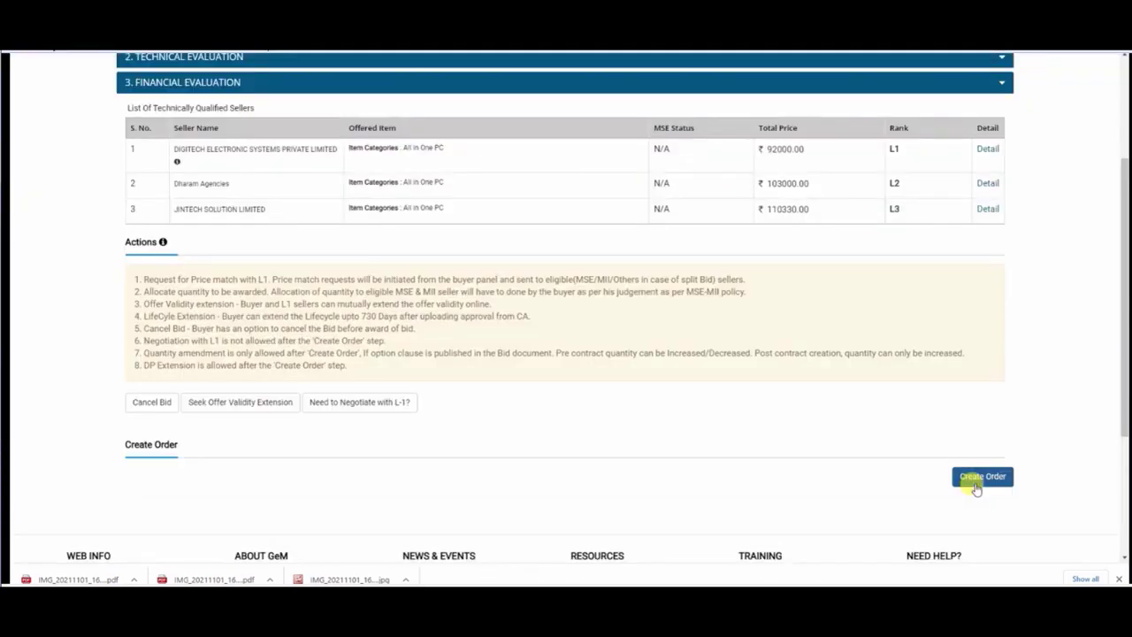